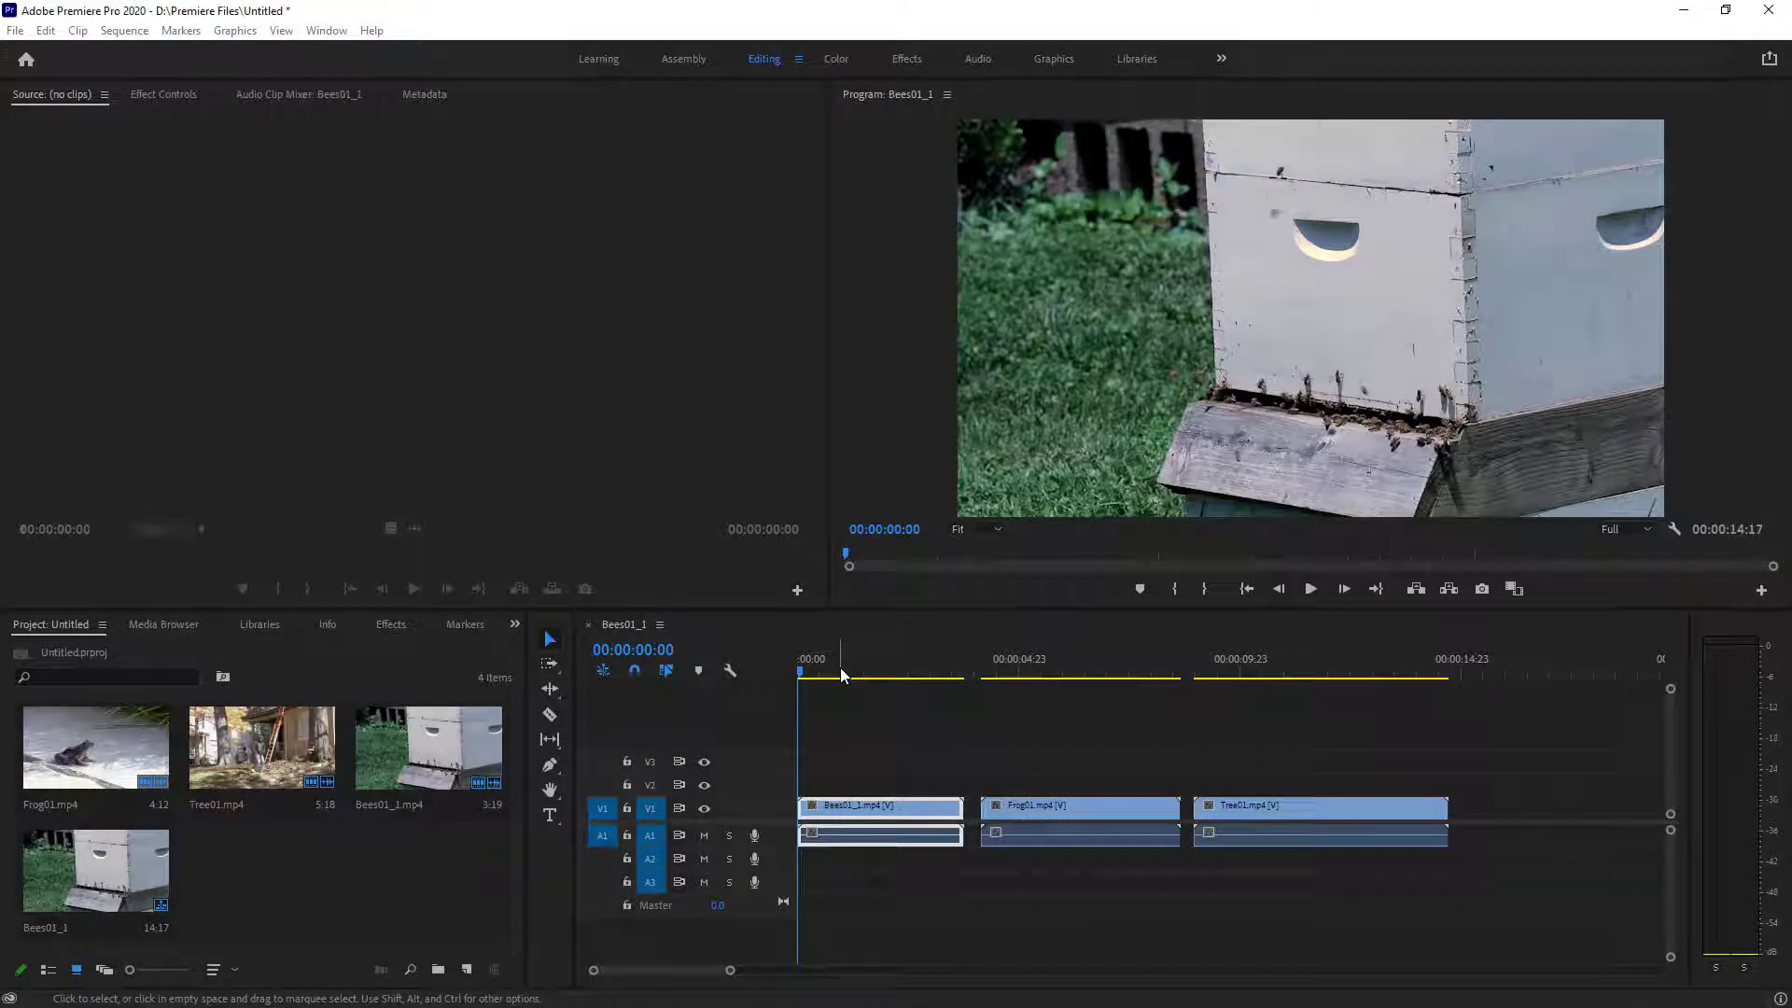
- Play the Bees01_1 sequence from the beginning to review the shaky footage, and return the playhead to the start
left_click_drag(842, 674, 800, 675)
key("space")
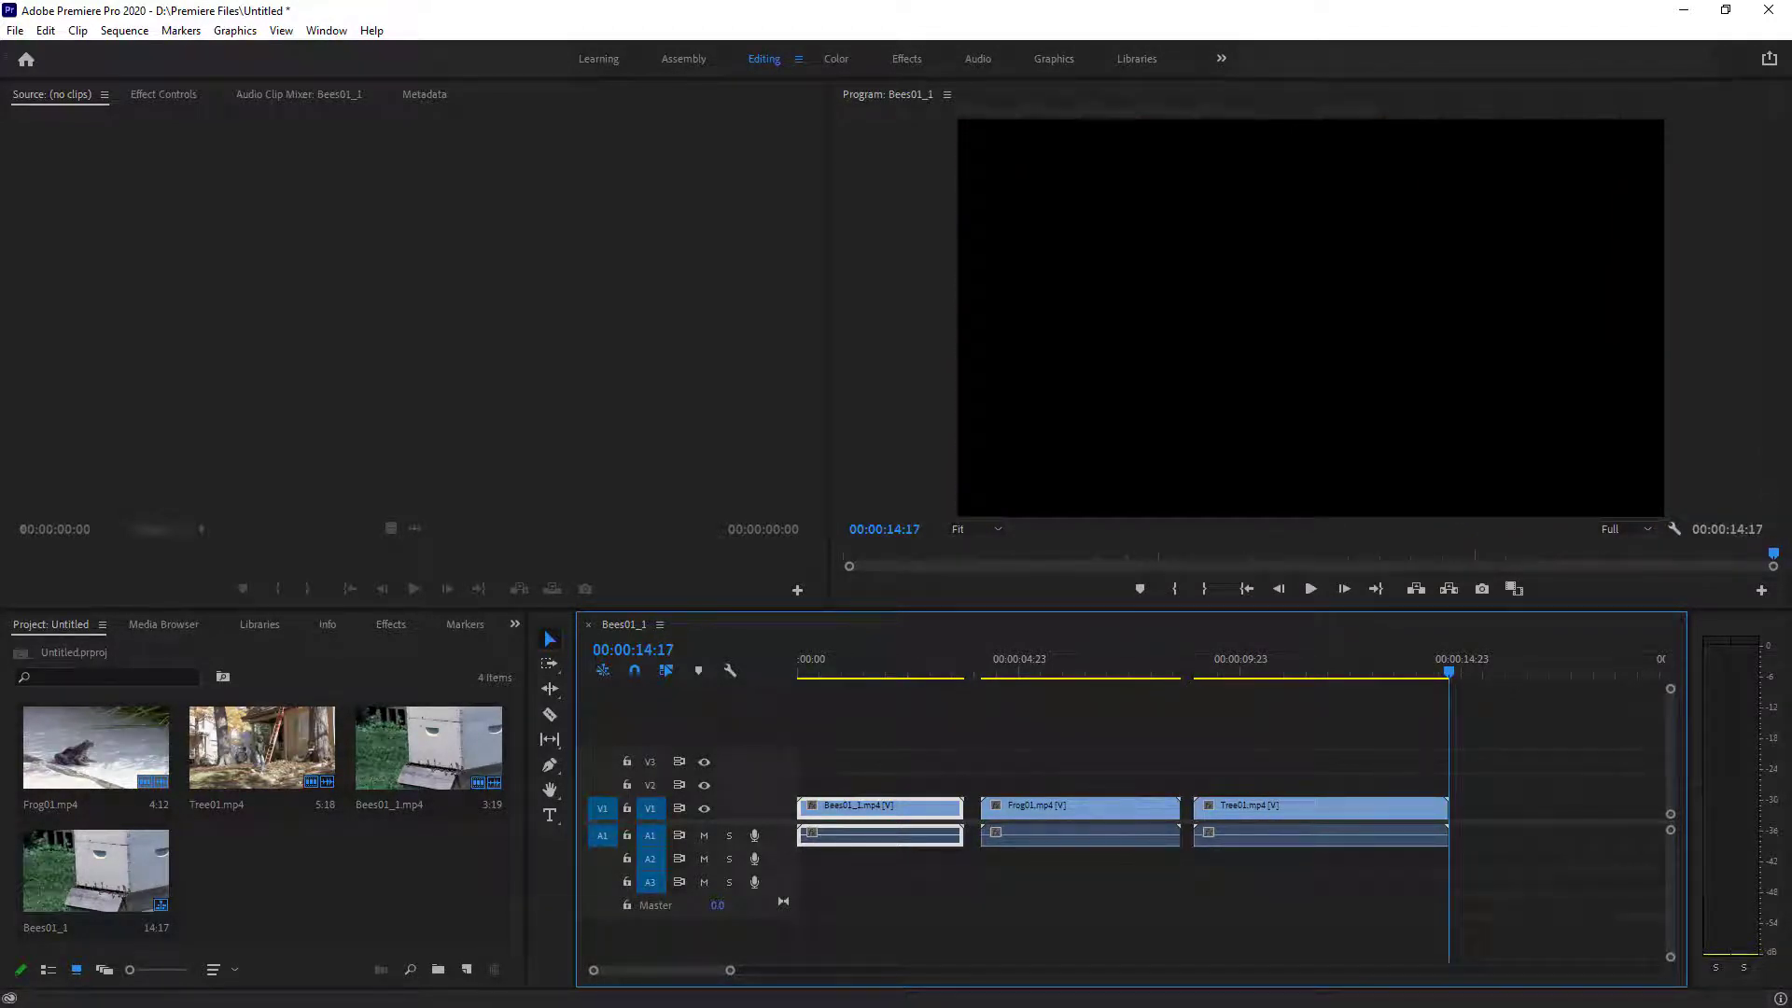
left_click(935, 672)
key("Home")
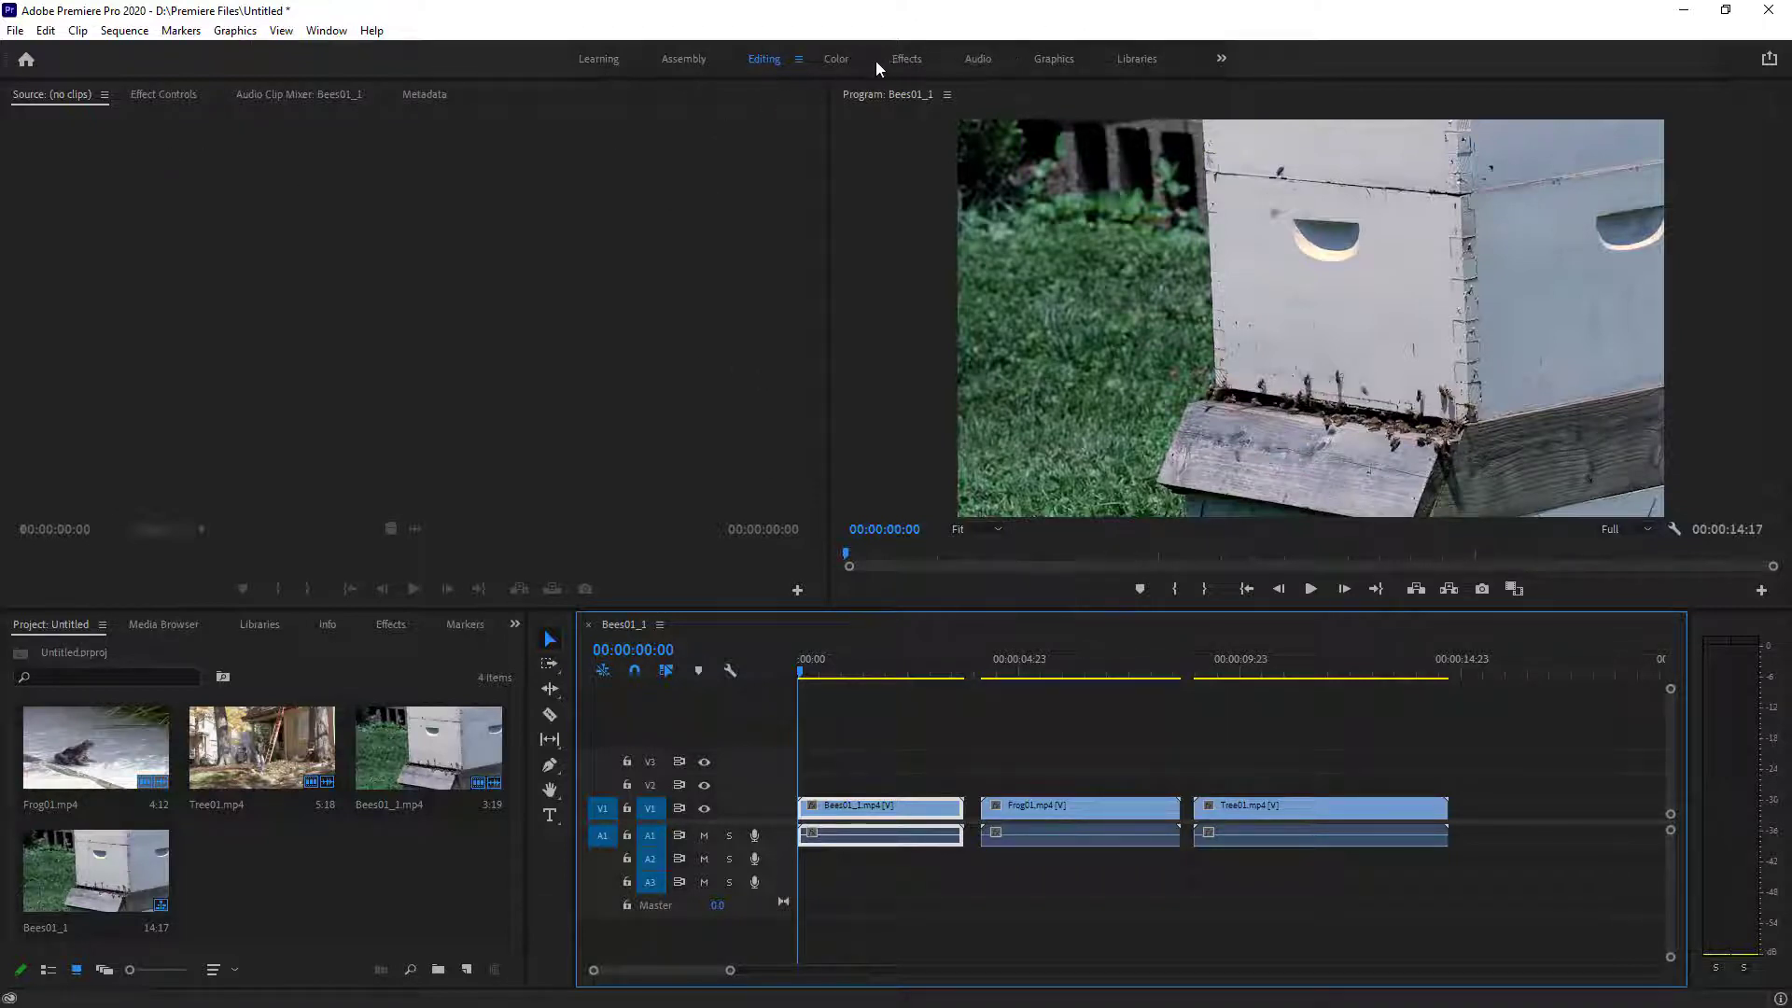
- Switch to the Effects workspace, search the effects for "warp" and apply Warp Stabilizer to the Bees01_1.mp4 clip
left_click(901, 63)
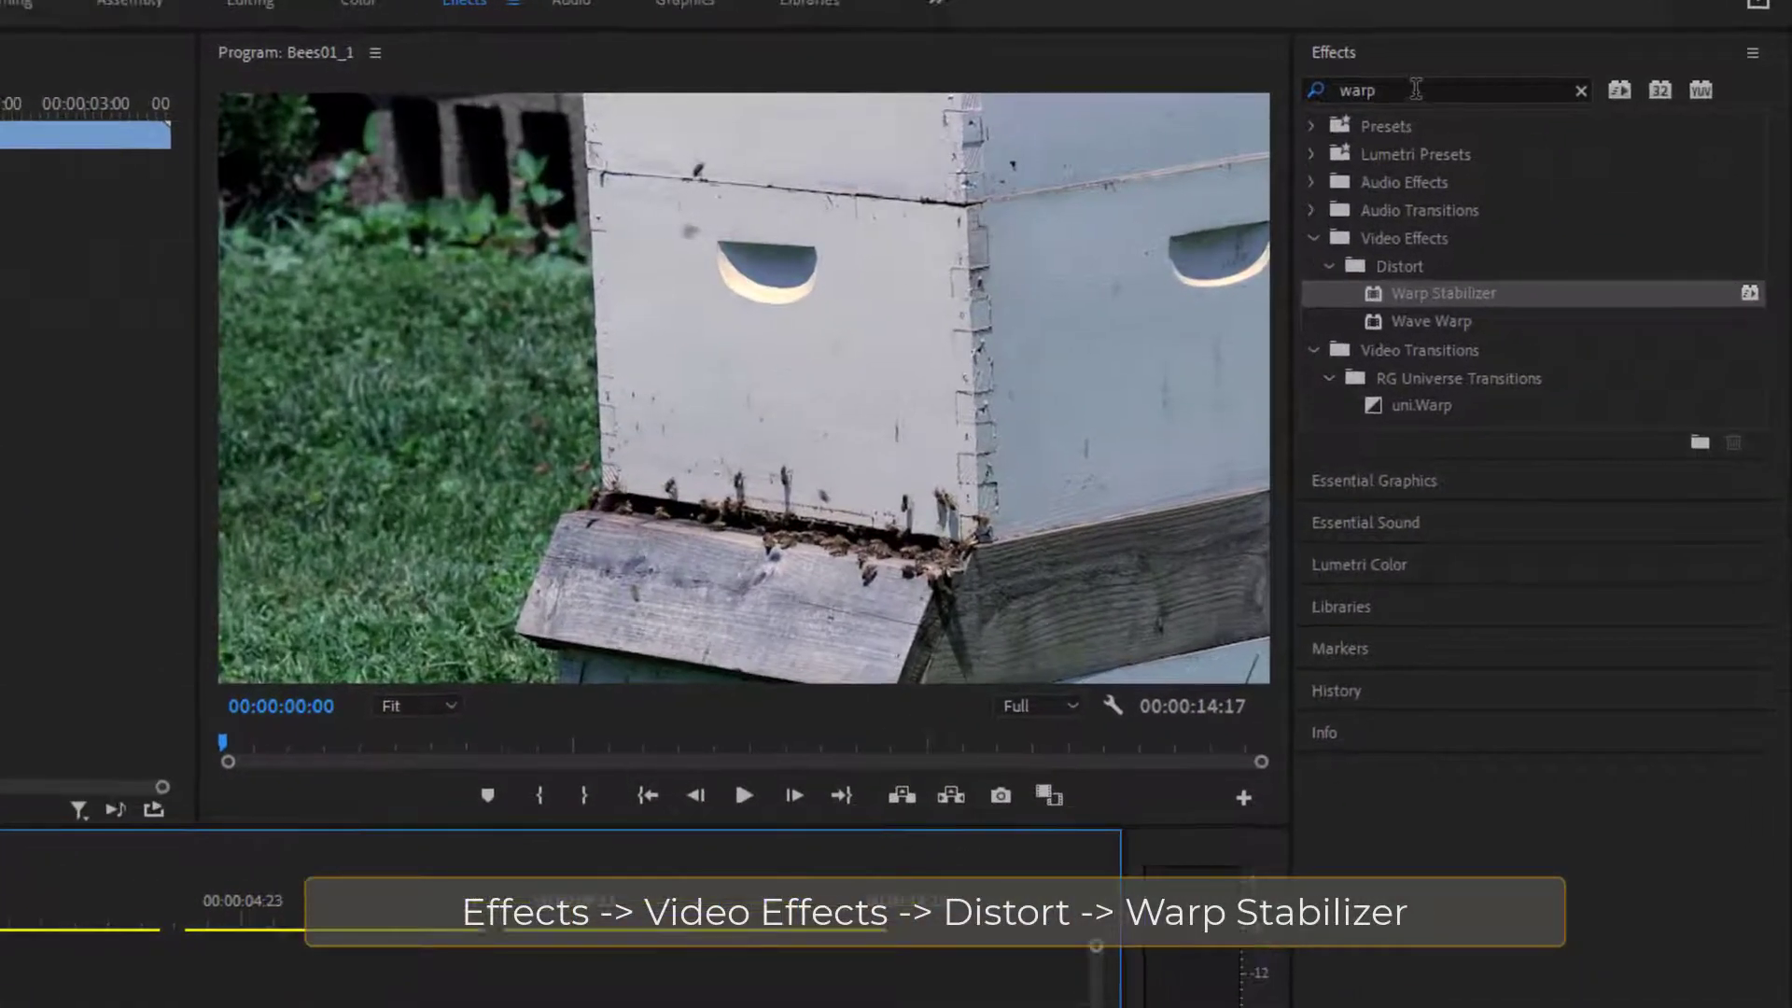
left_click(1338, 90)
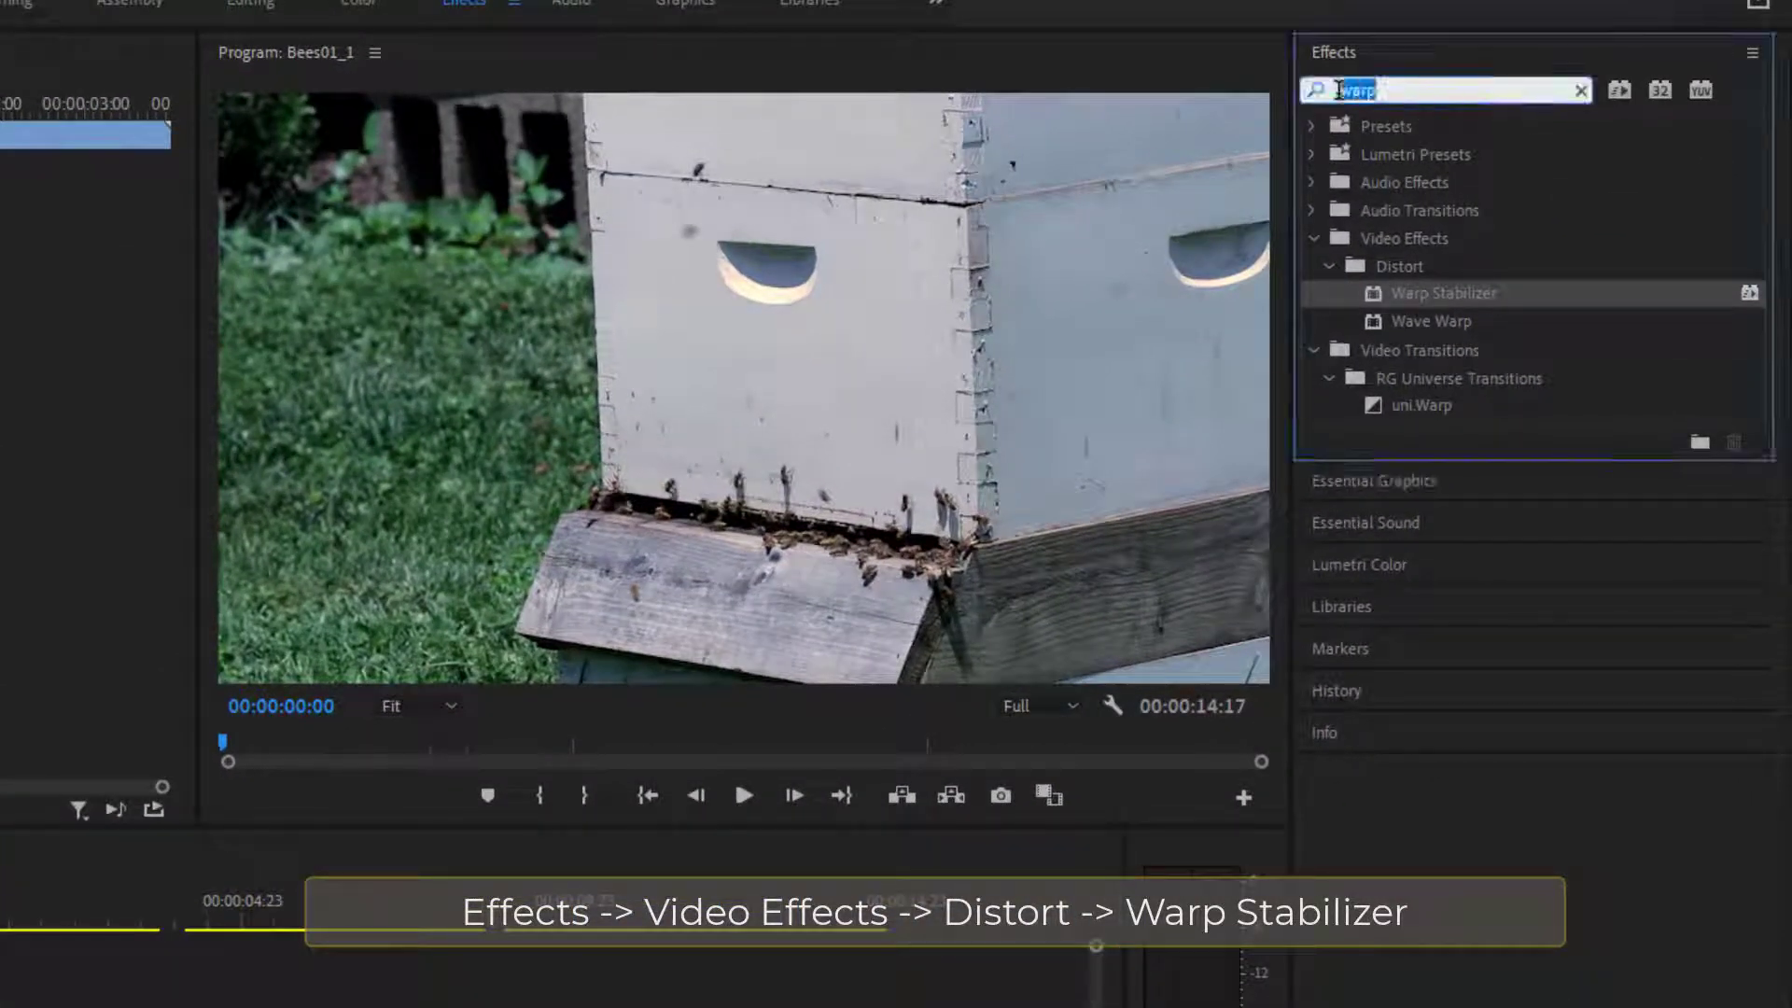
type("warp")
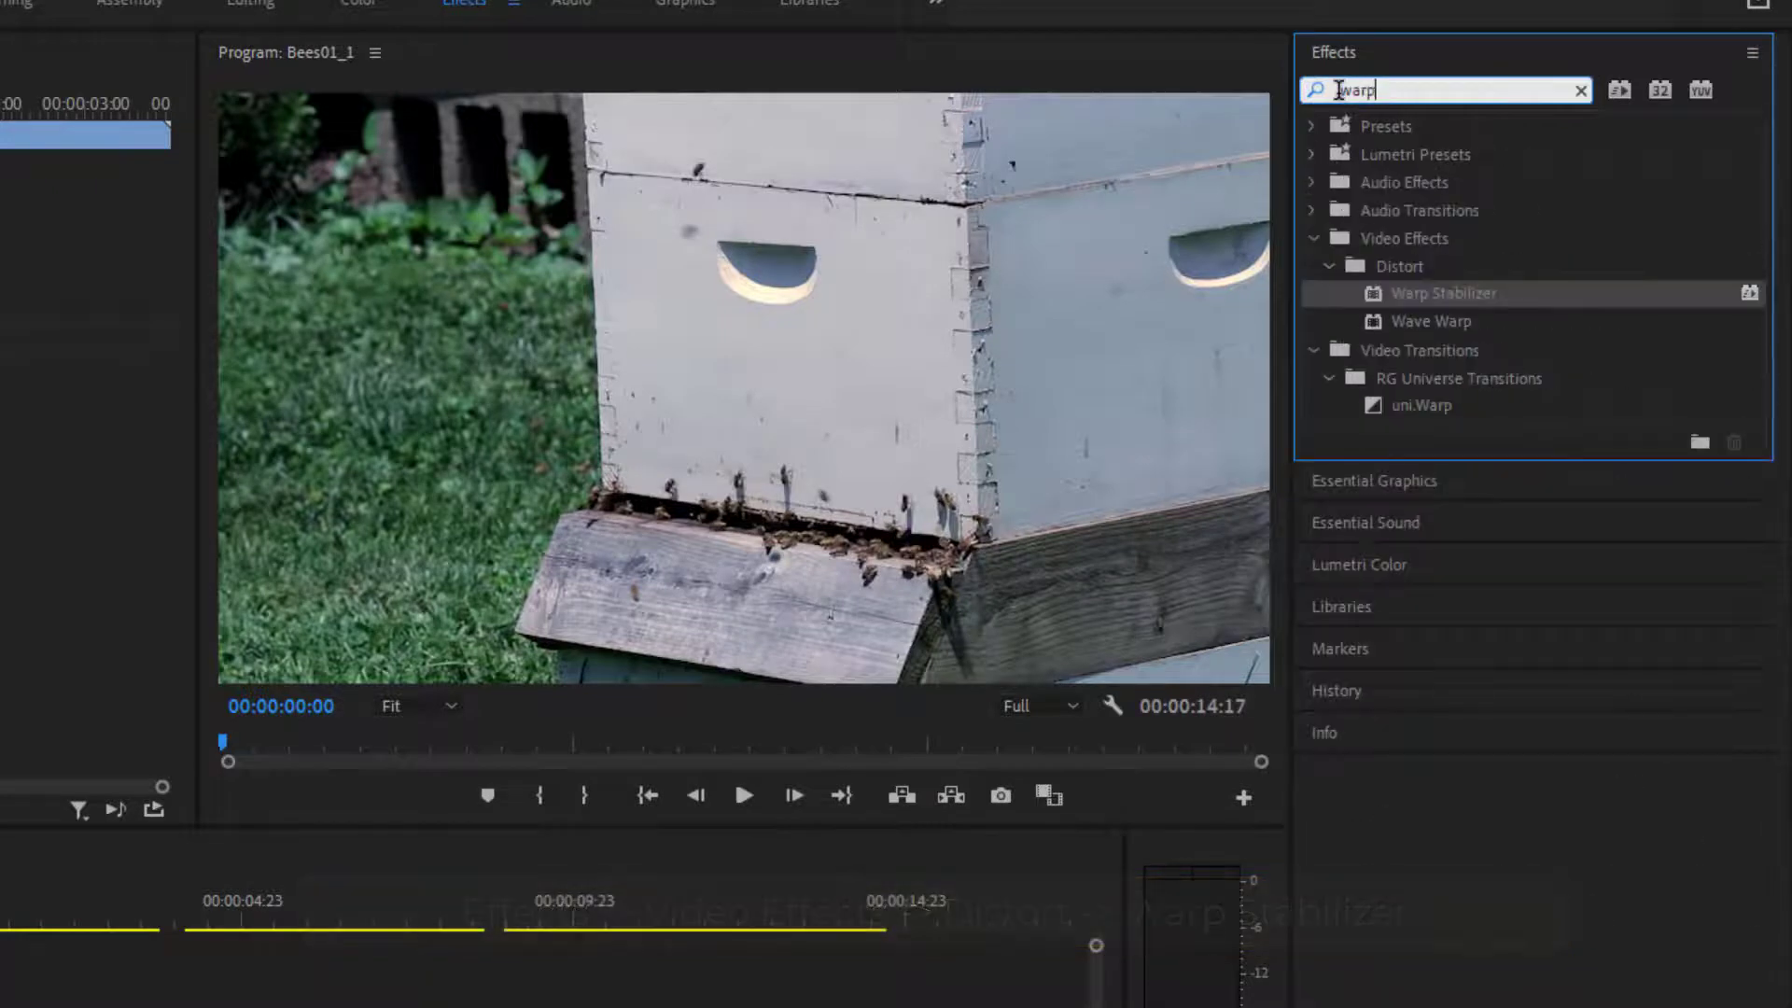
key("Return")
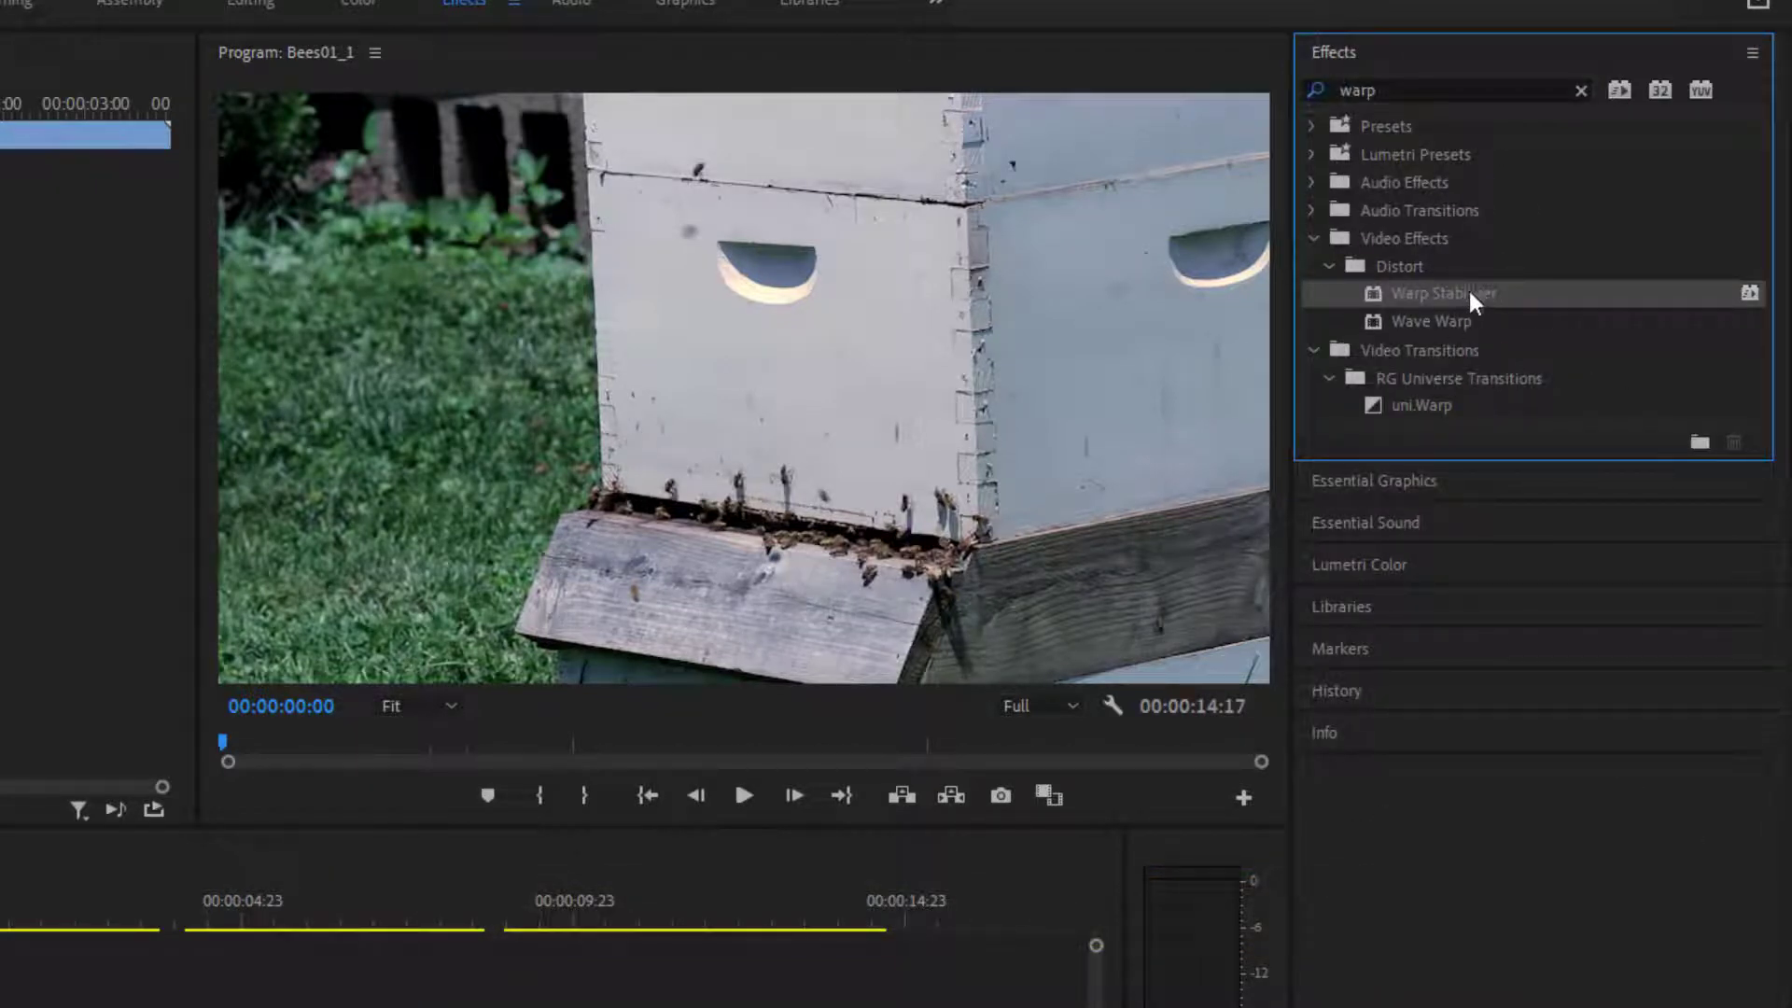
left_click_drag(1469, 291, 604, 811)
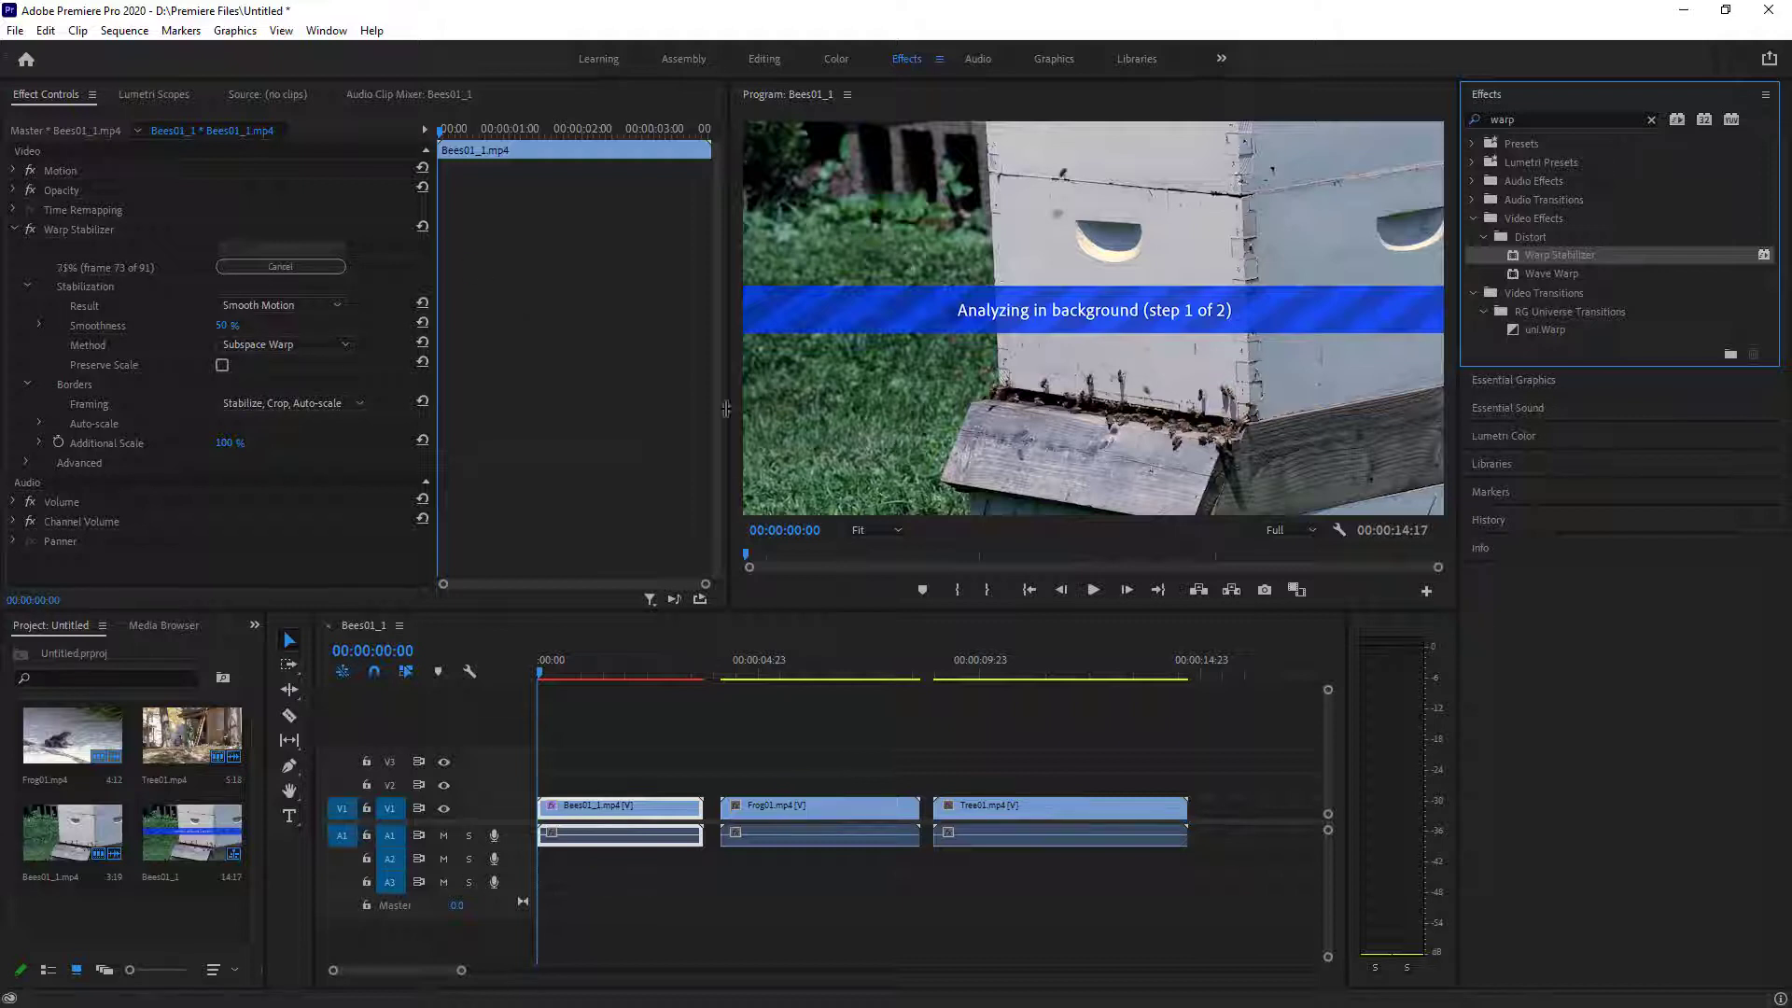
left_click(50, 93)
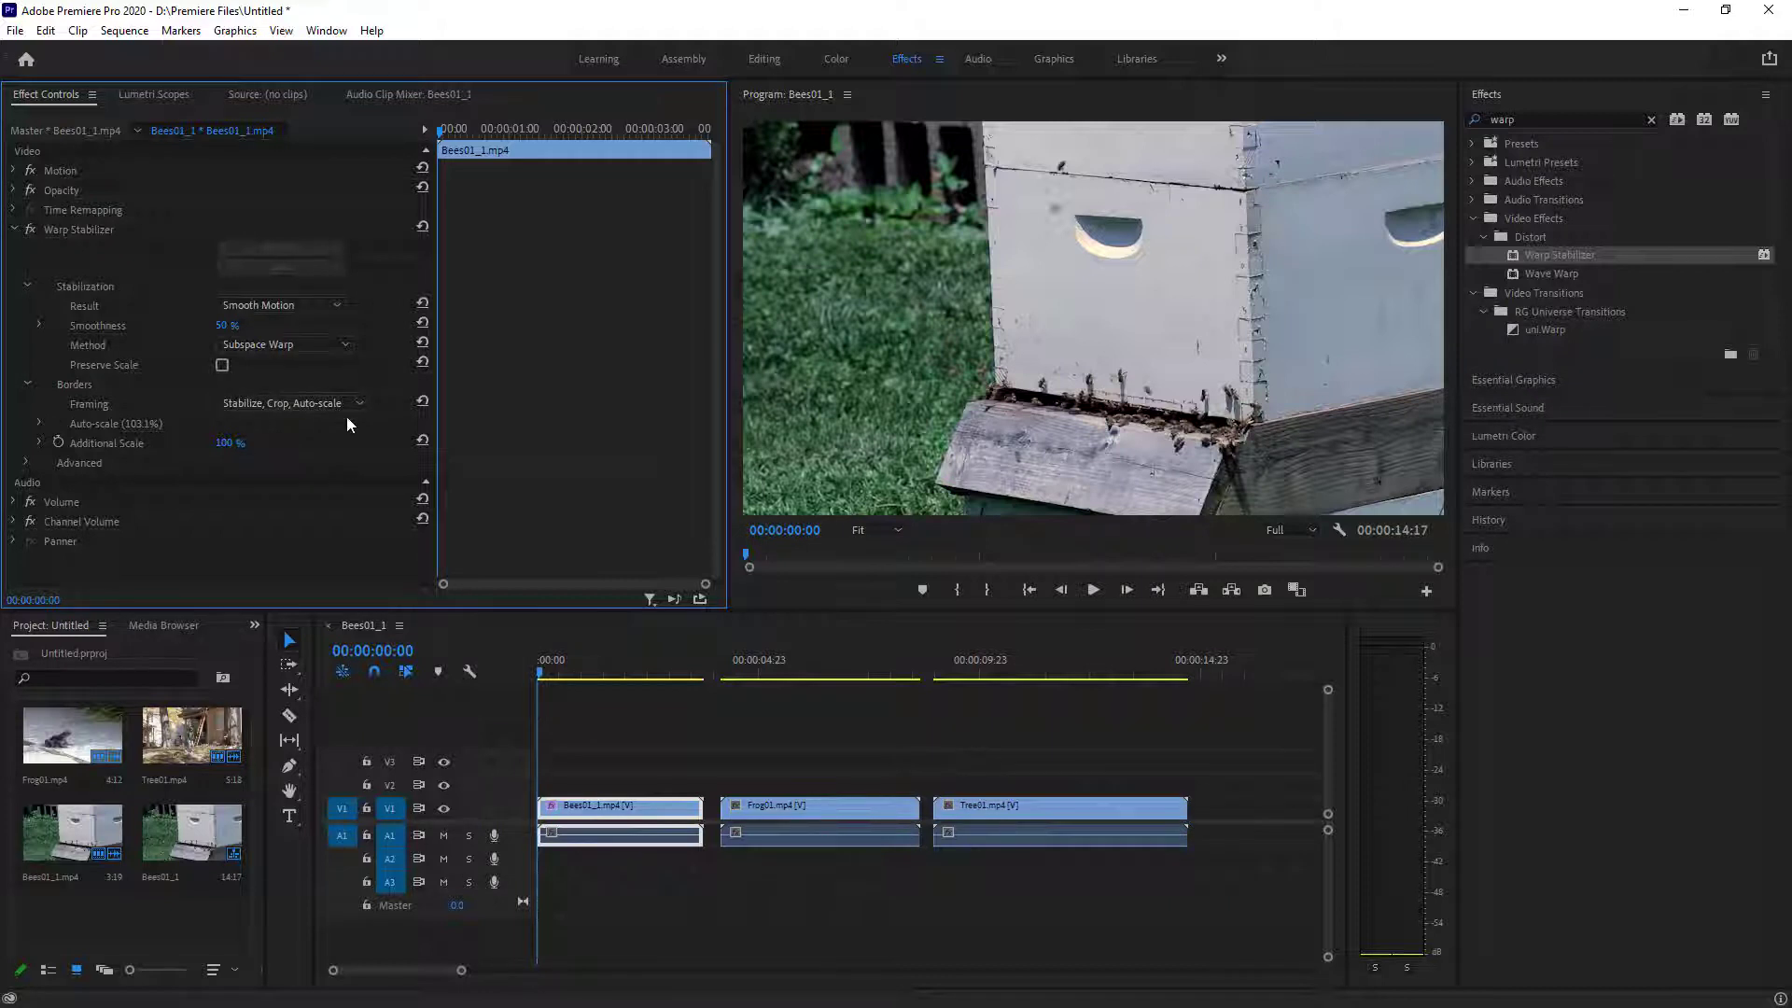
- Set the program preview zoom to 25% and play the bees clip with Warp Stabilizer enabled, returning the playhead to the start
left_click(893, 531)
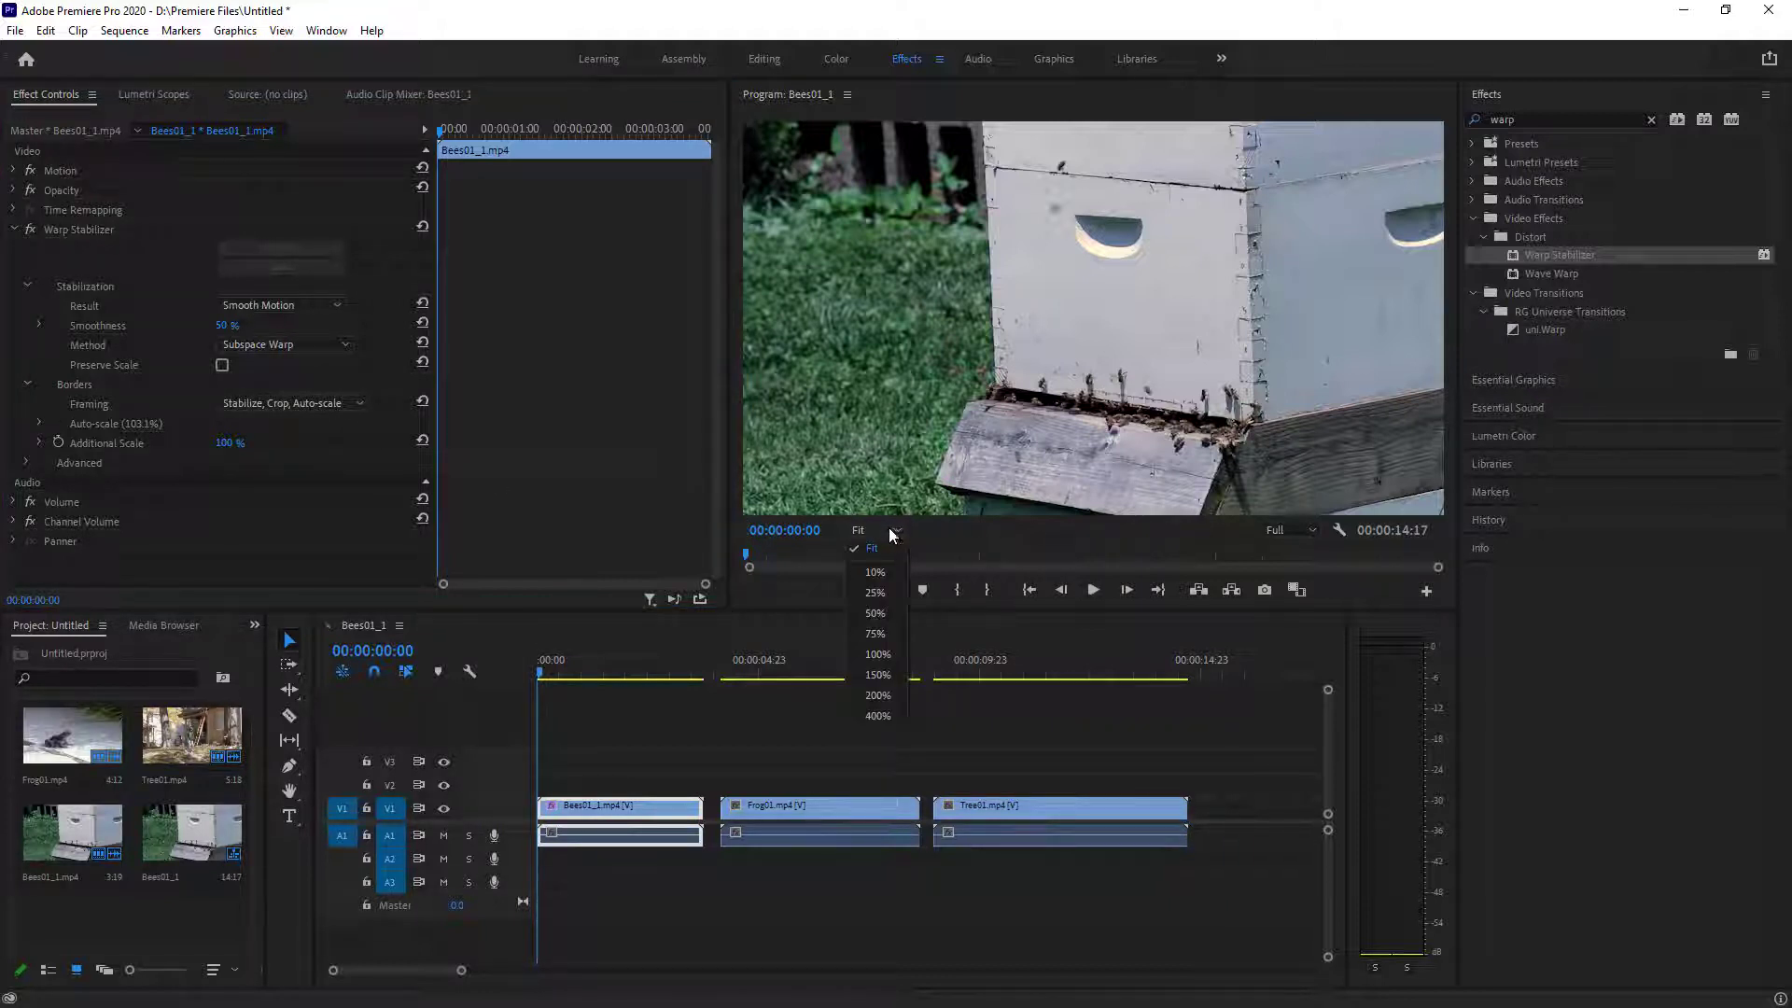
left_click(881, 594)
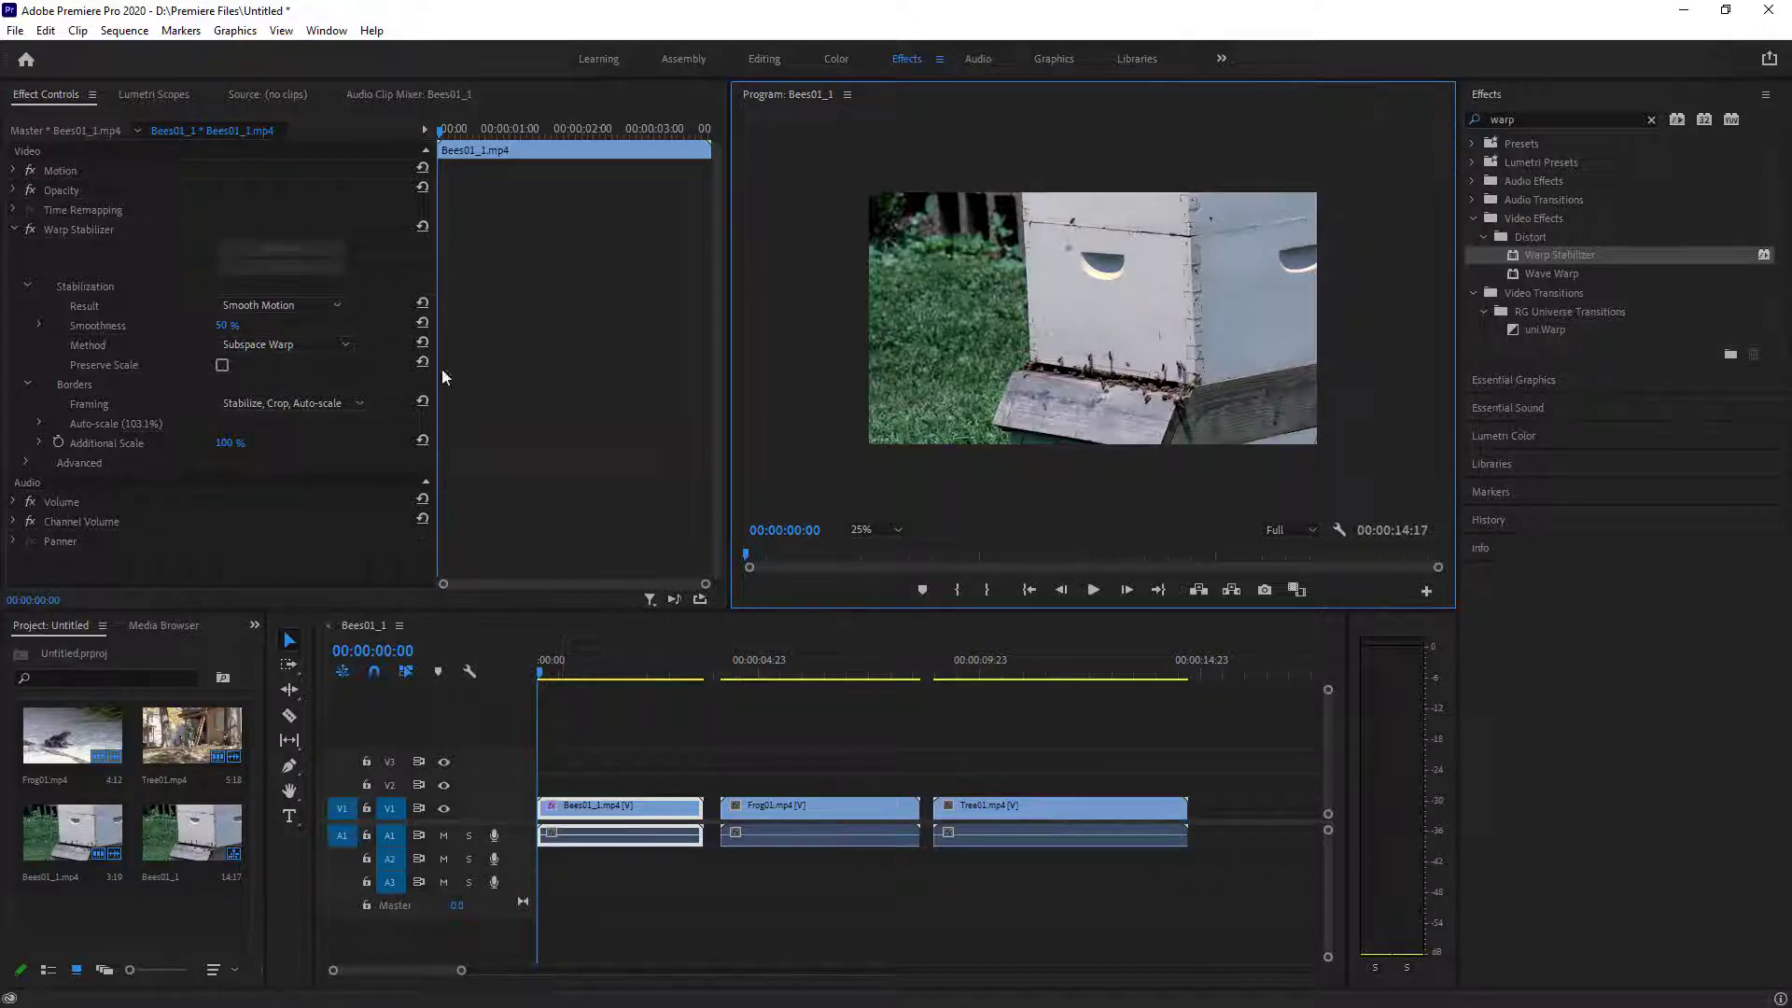
left_click(31, 230)
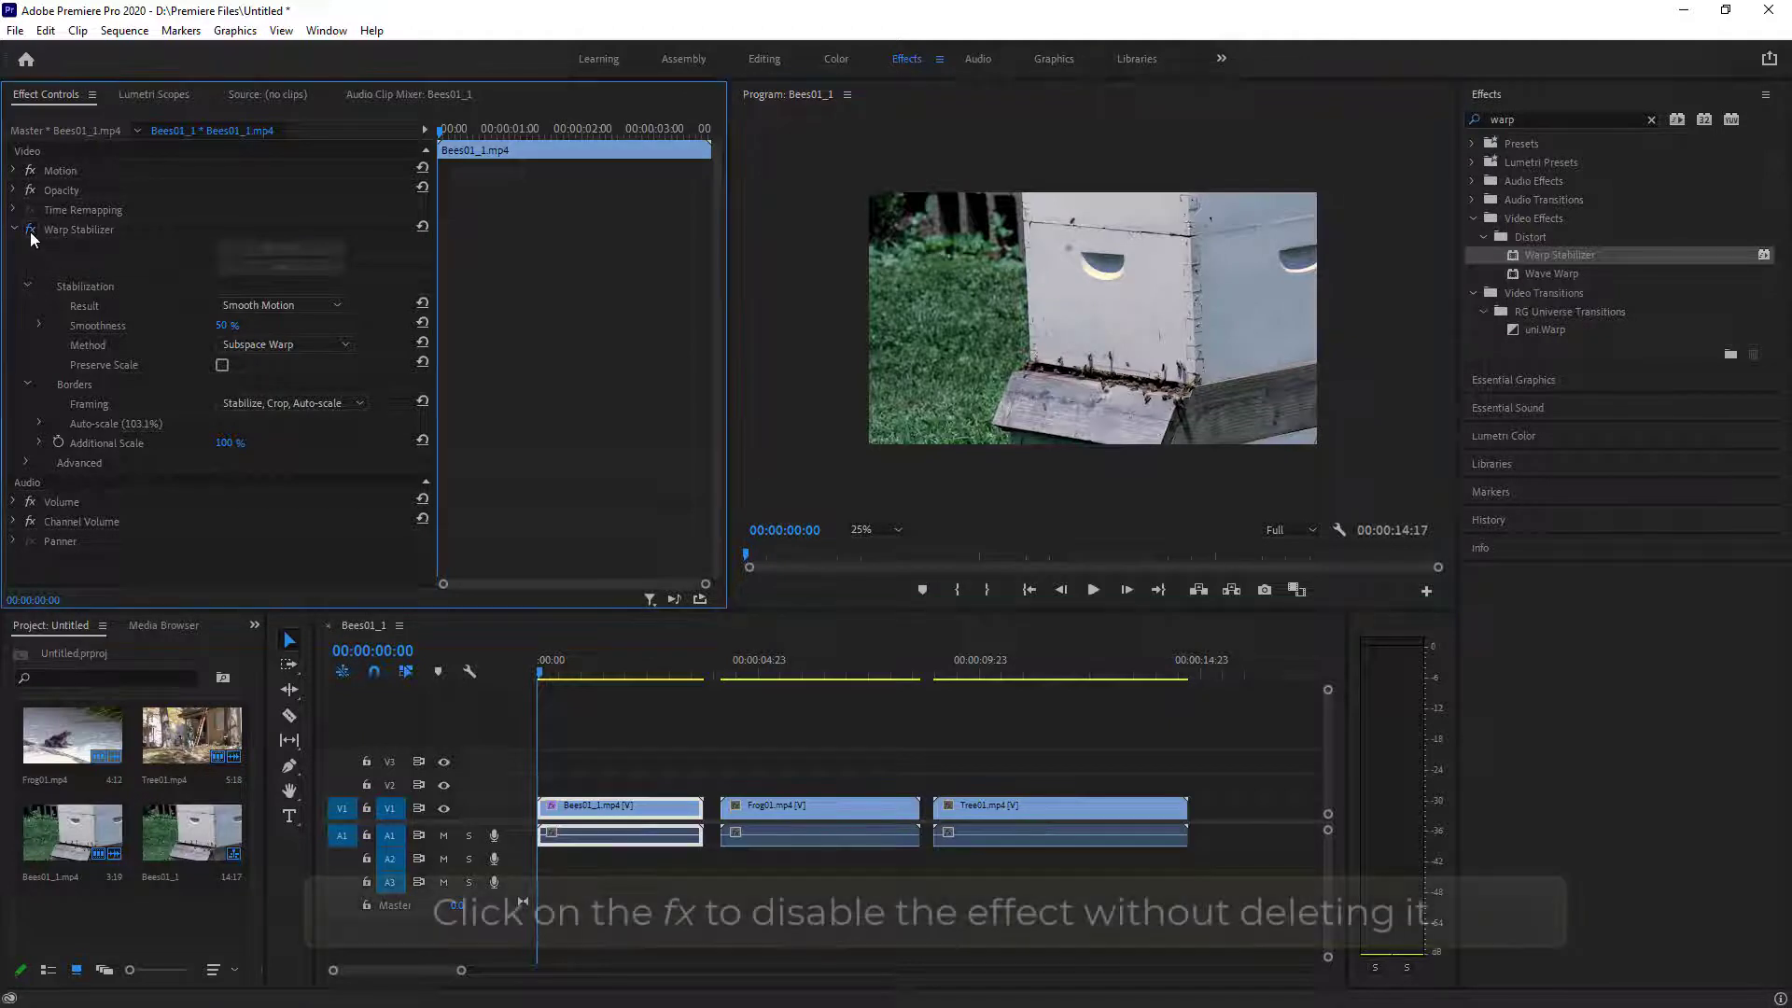
left_click(29, 230)
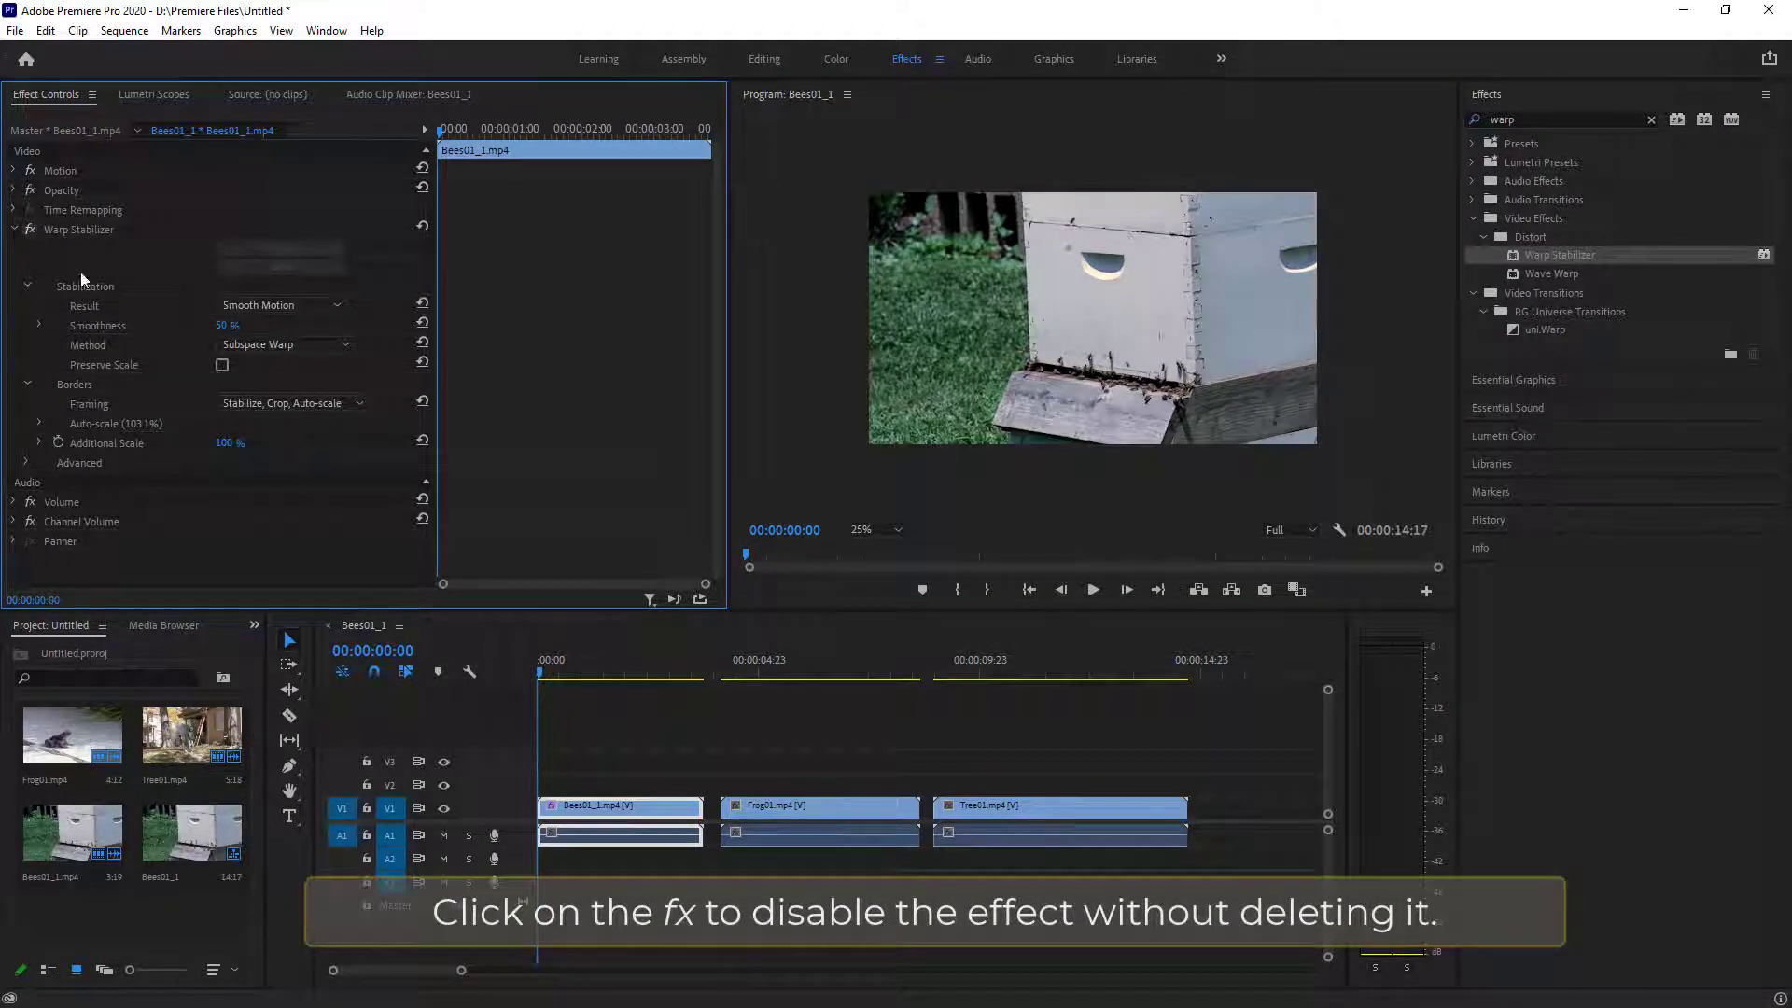
key("space")
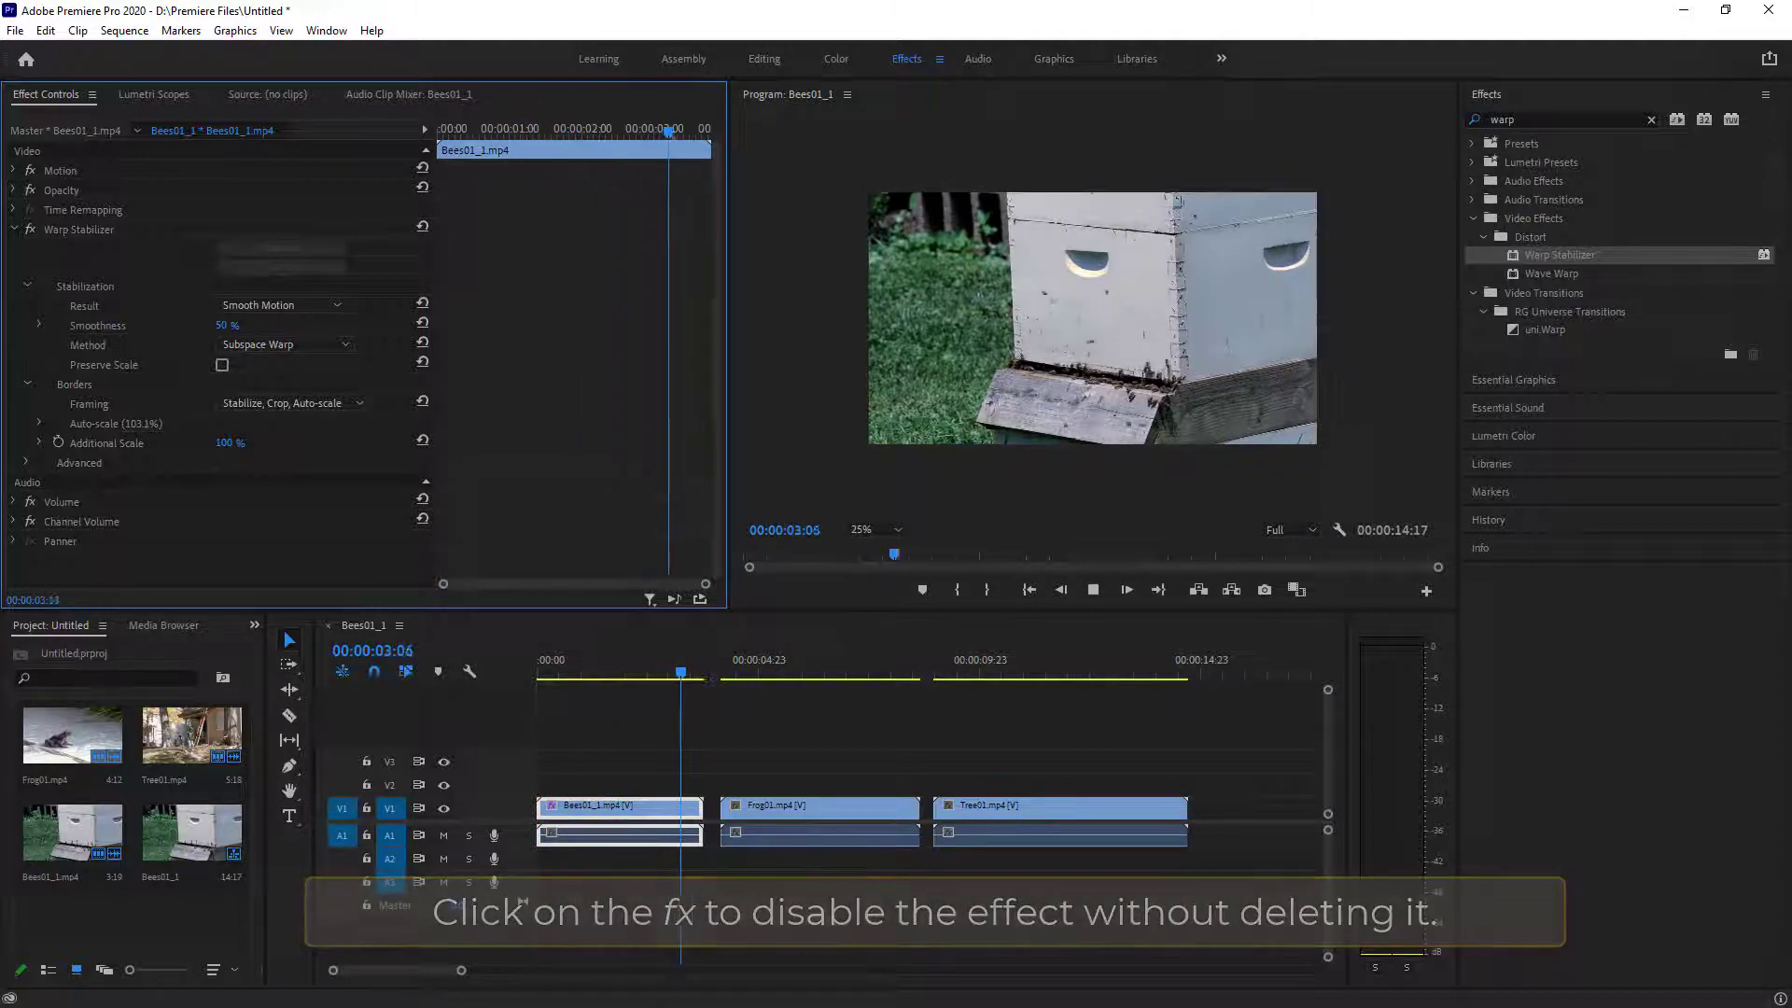
key("space")
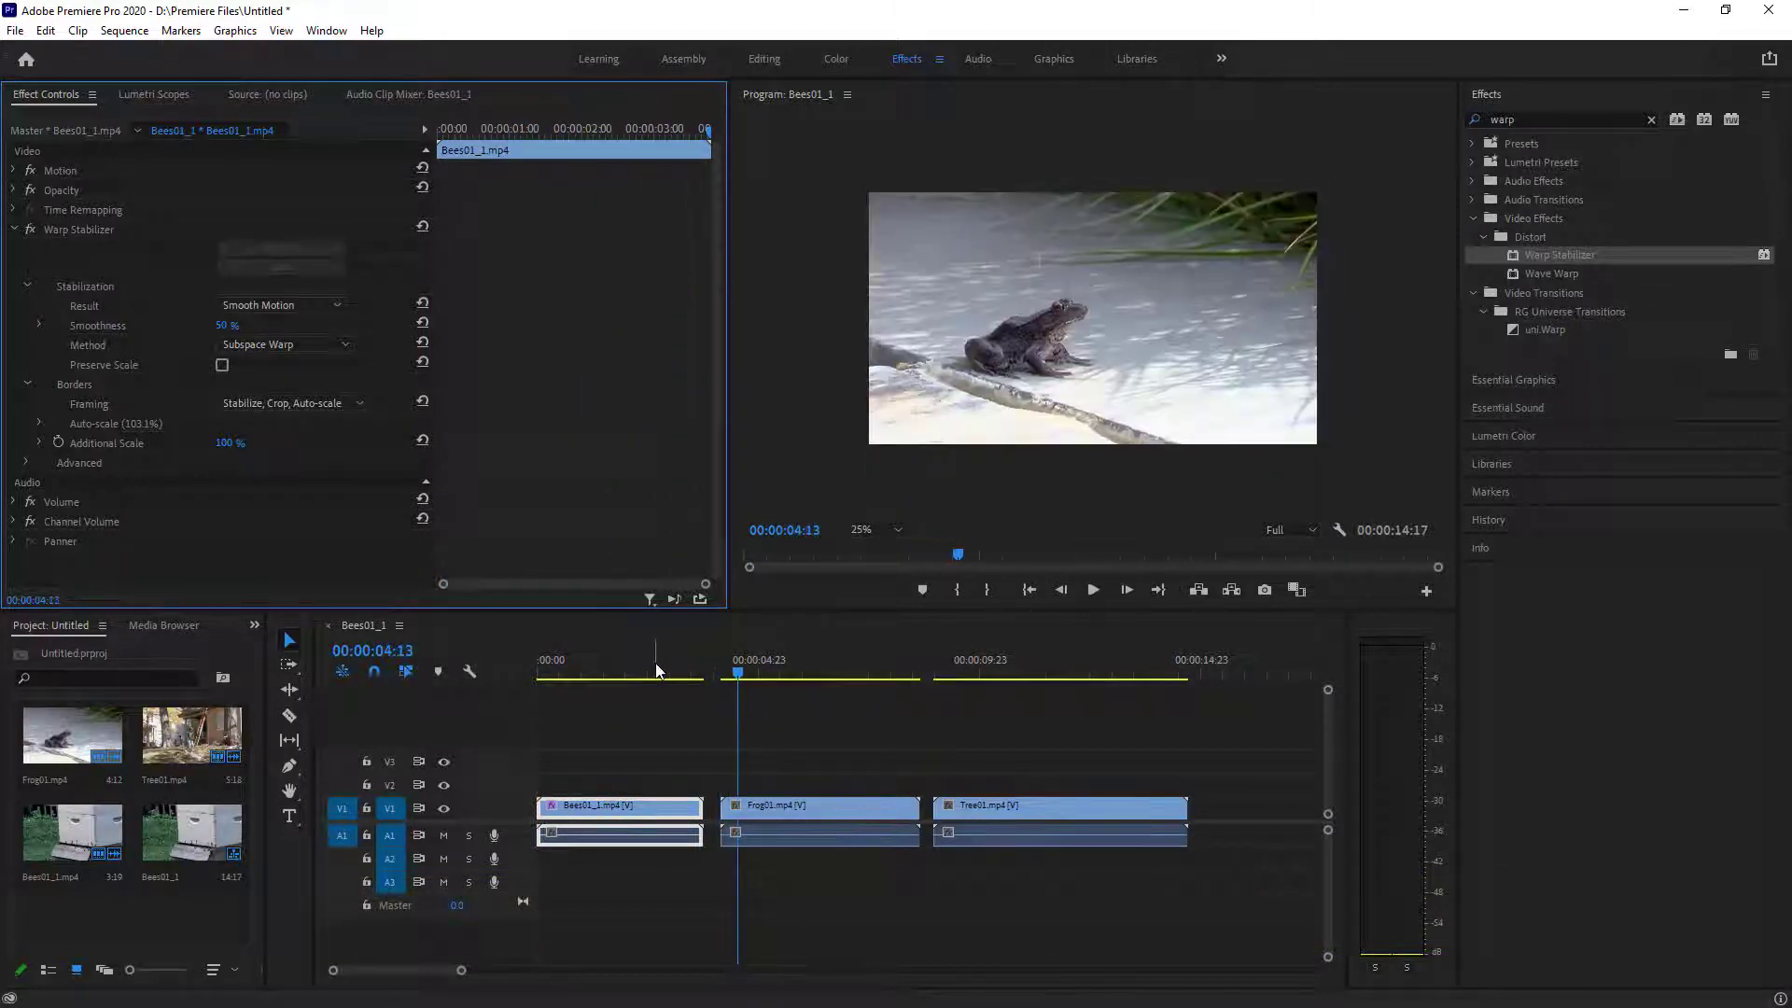
left_click(655, 662)
key("Home")
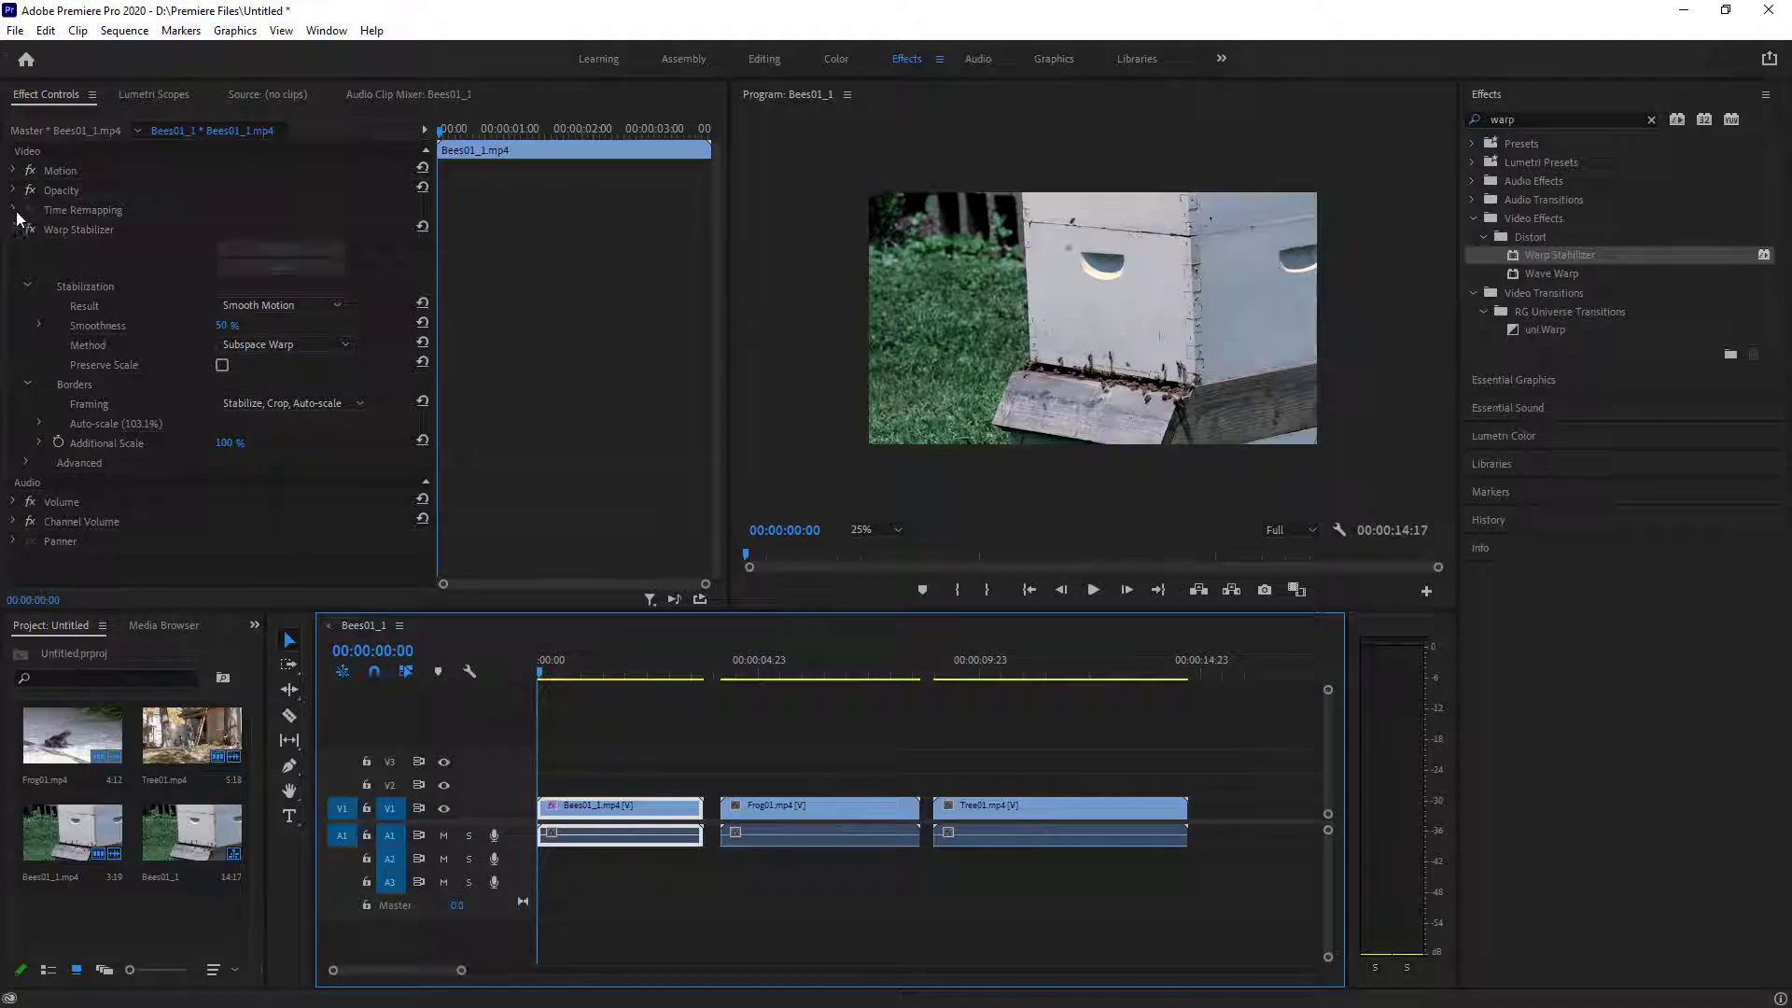
- Play the bees clip with Warp Stabilizer disabled for comparison, re-enable the effect and return to the sequence start
left_click(31, 230)
left_click(31, 229)
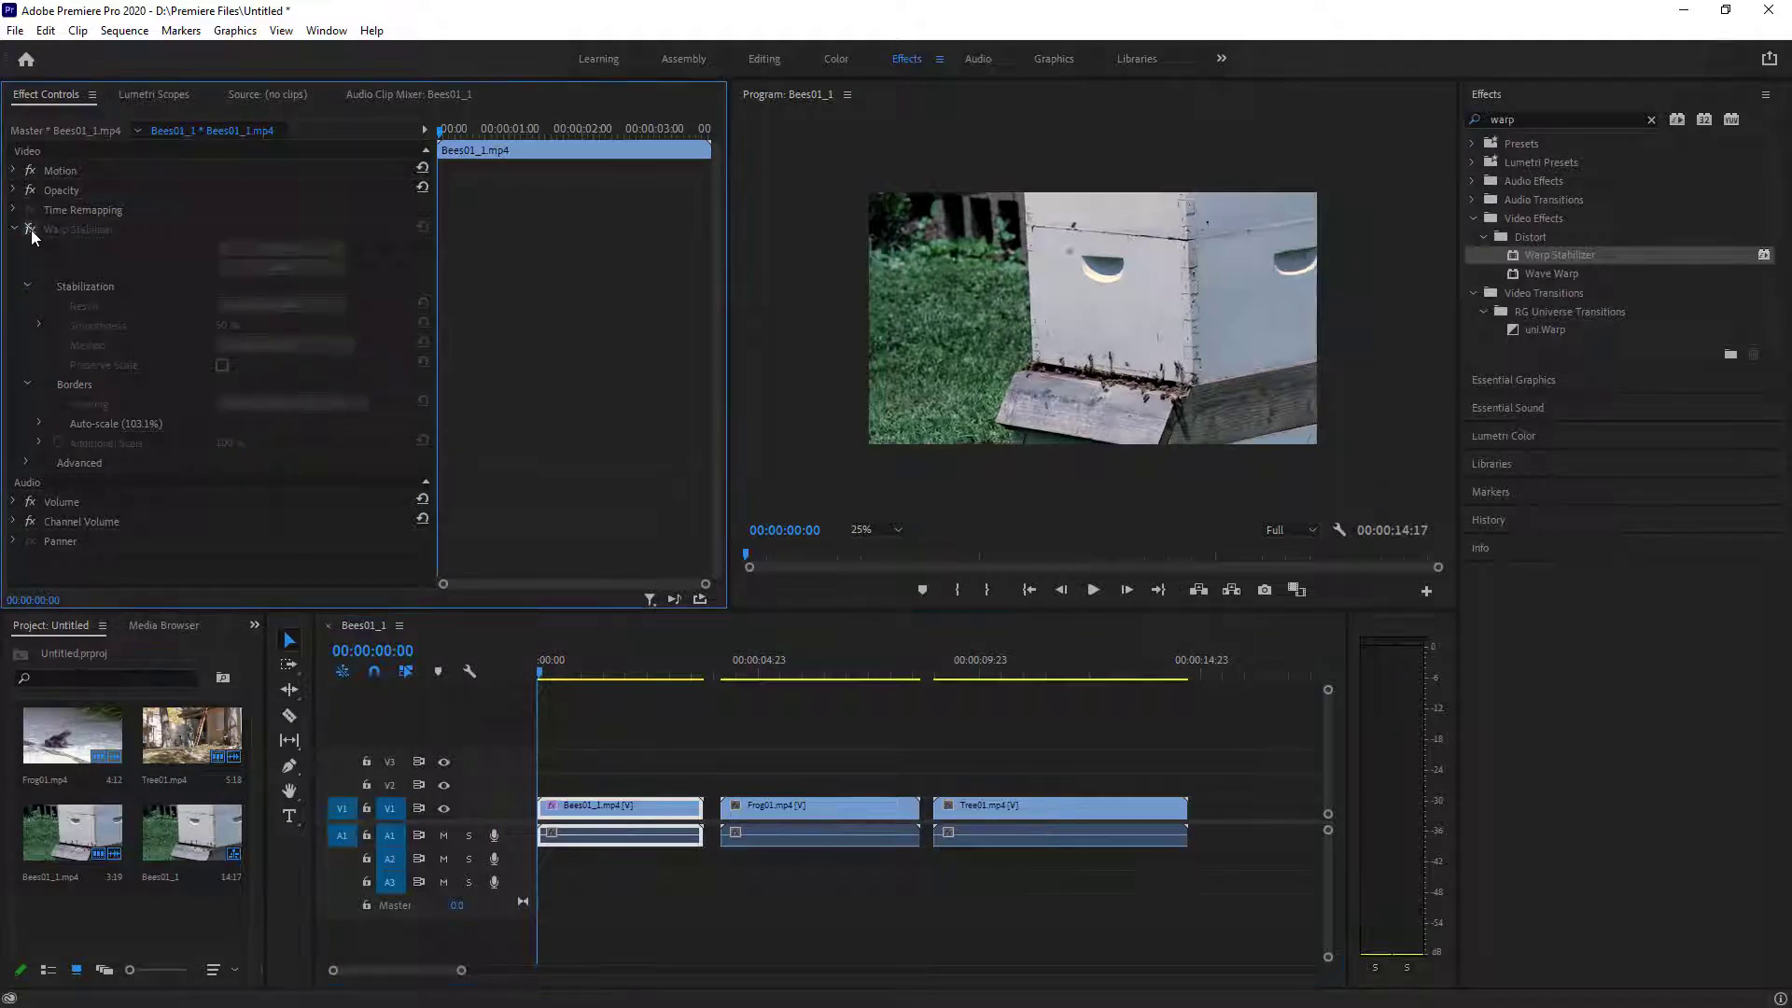
key("space")
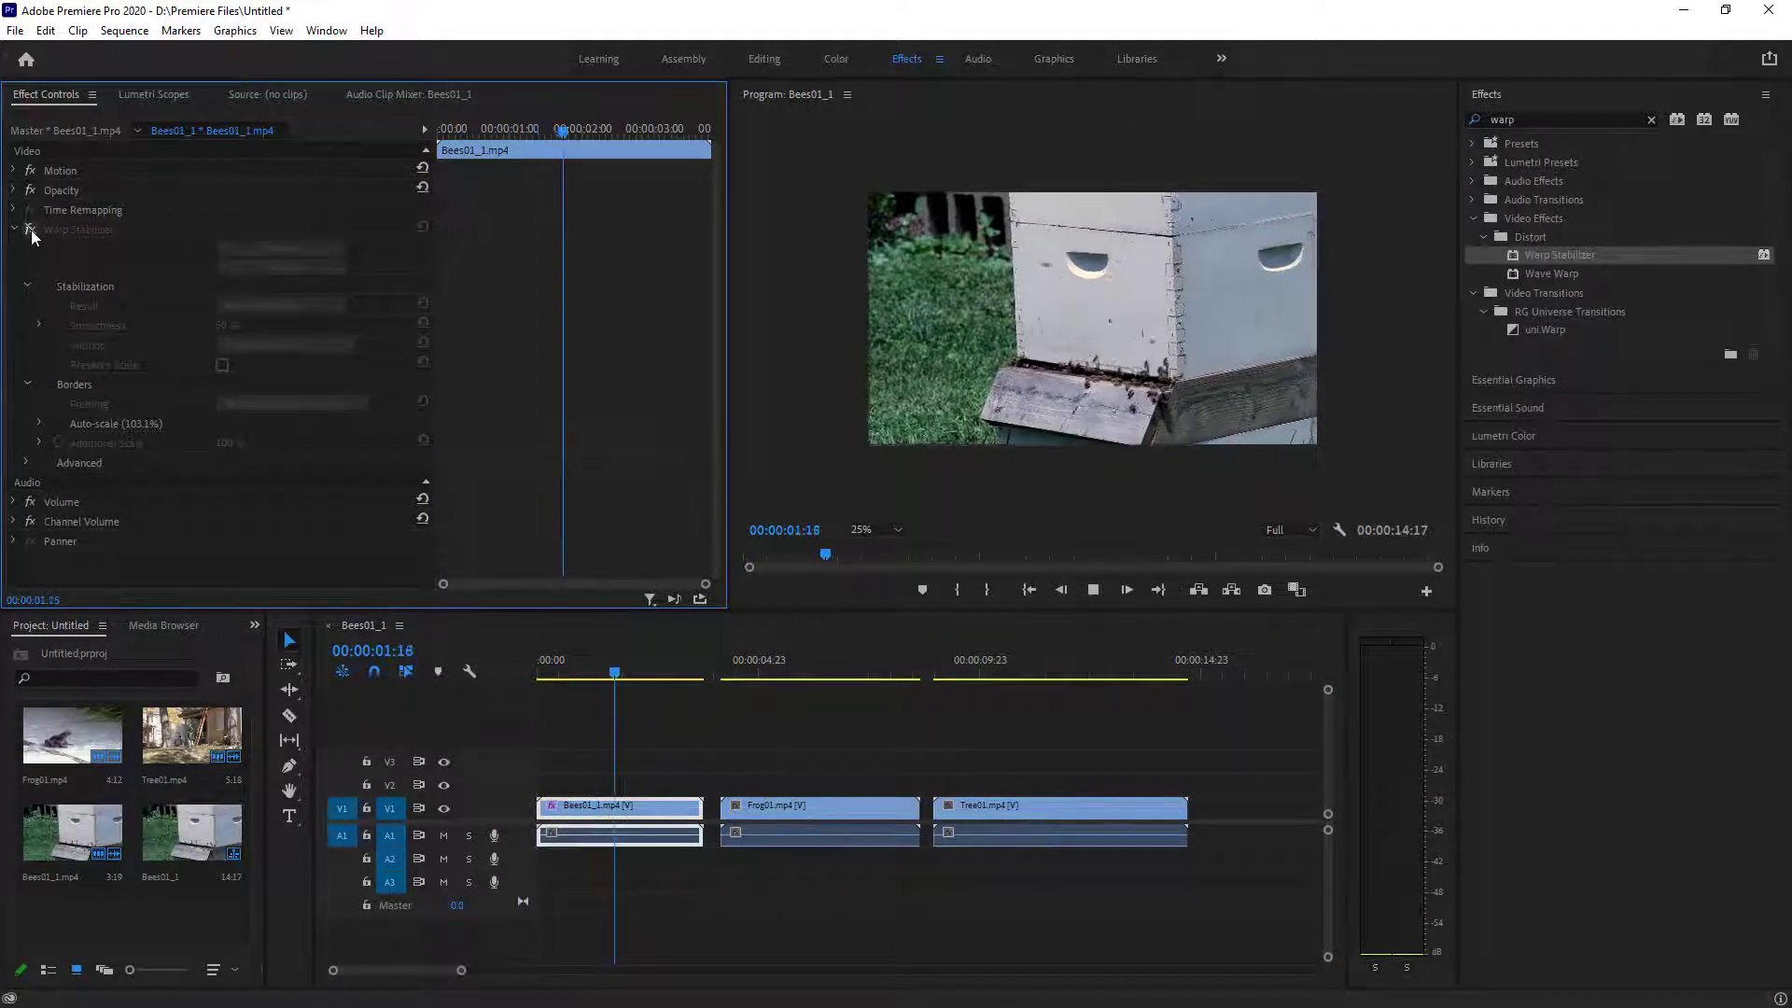
left_click(31, 229)
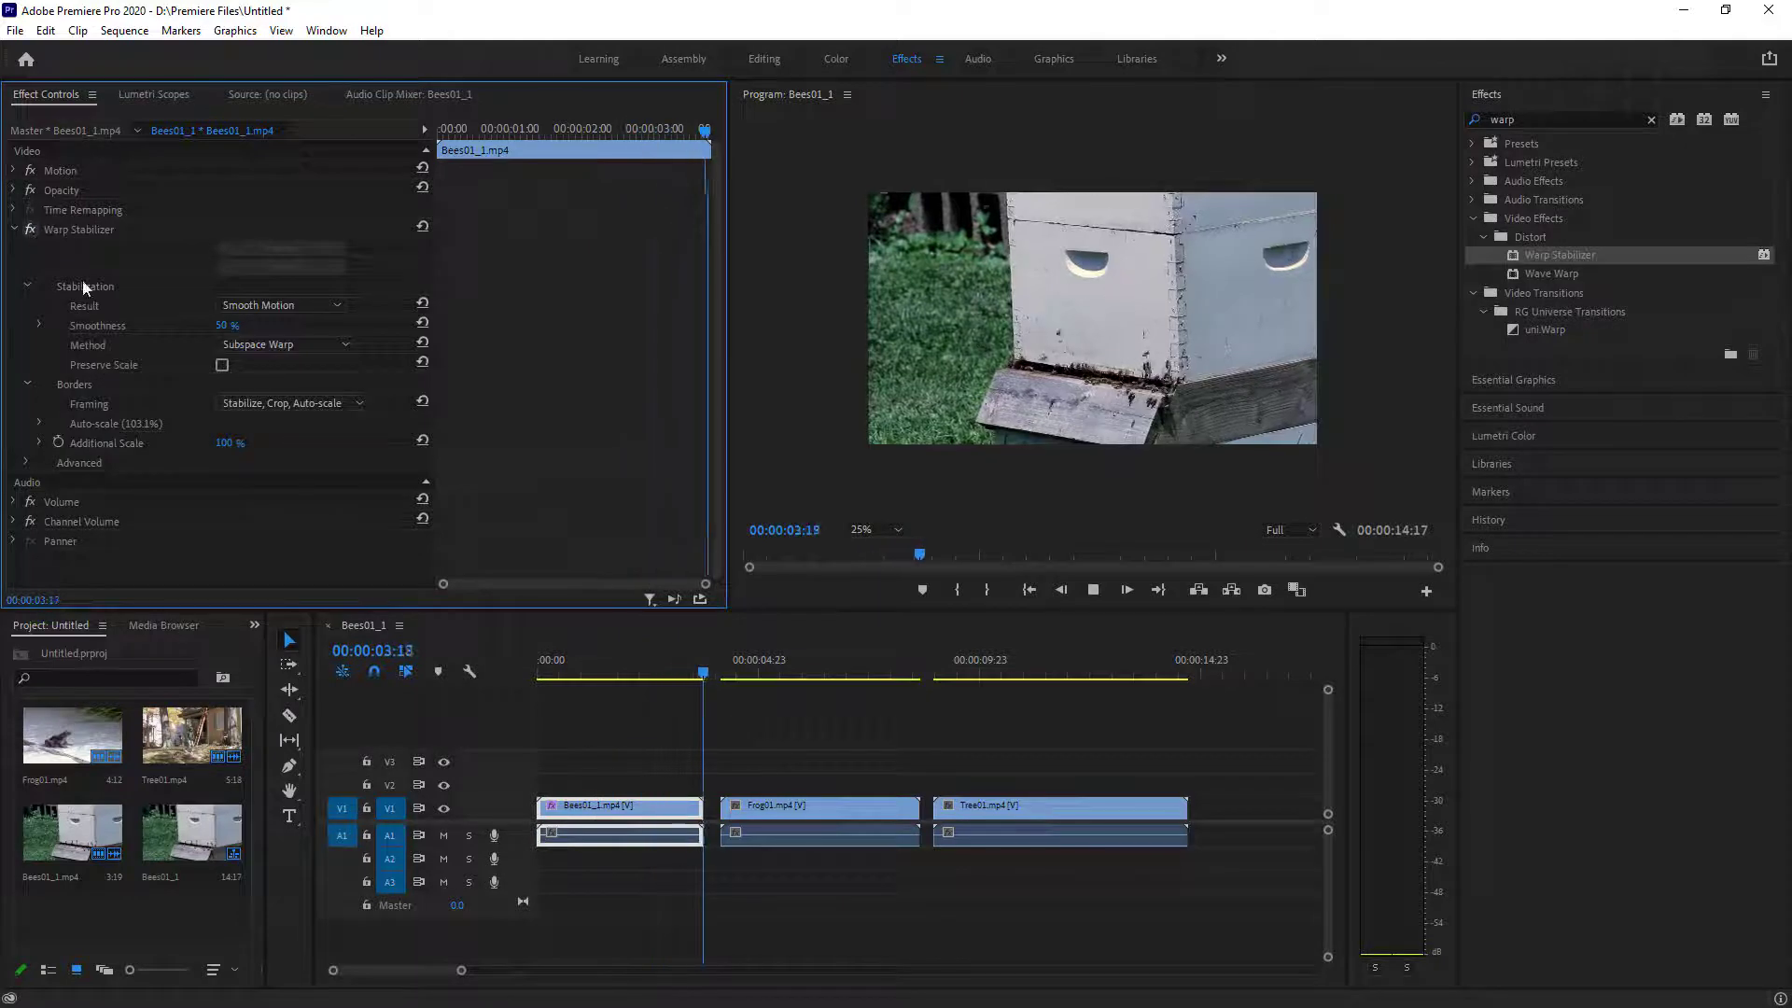
left_click_drag(638, 665, 478, 670)
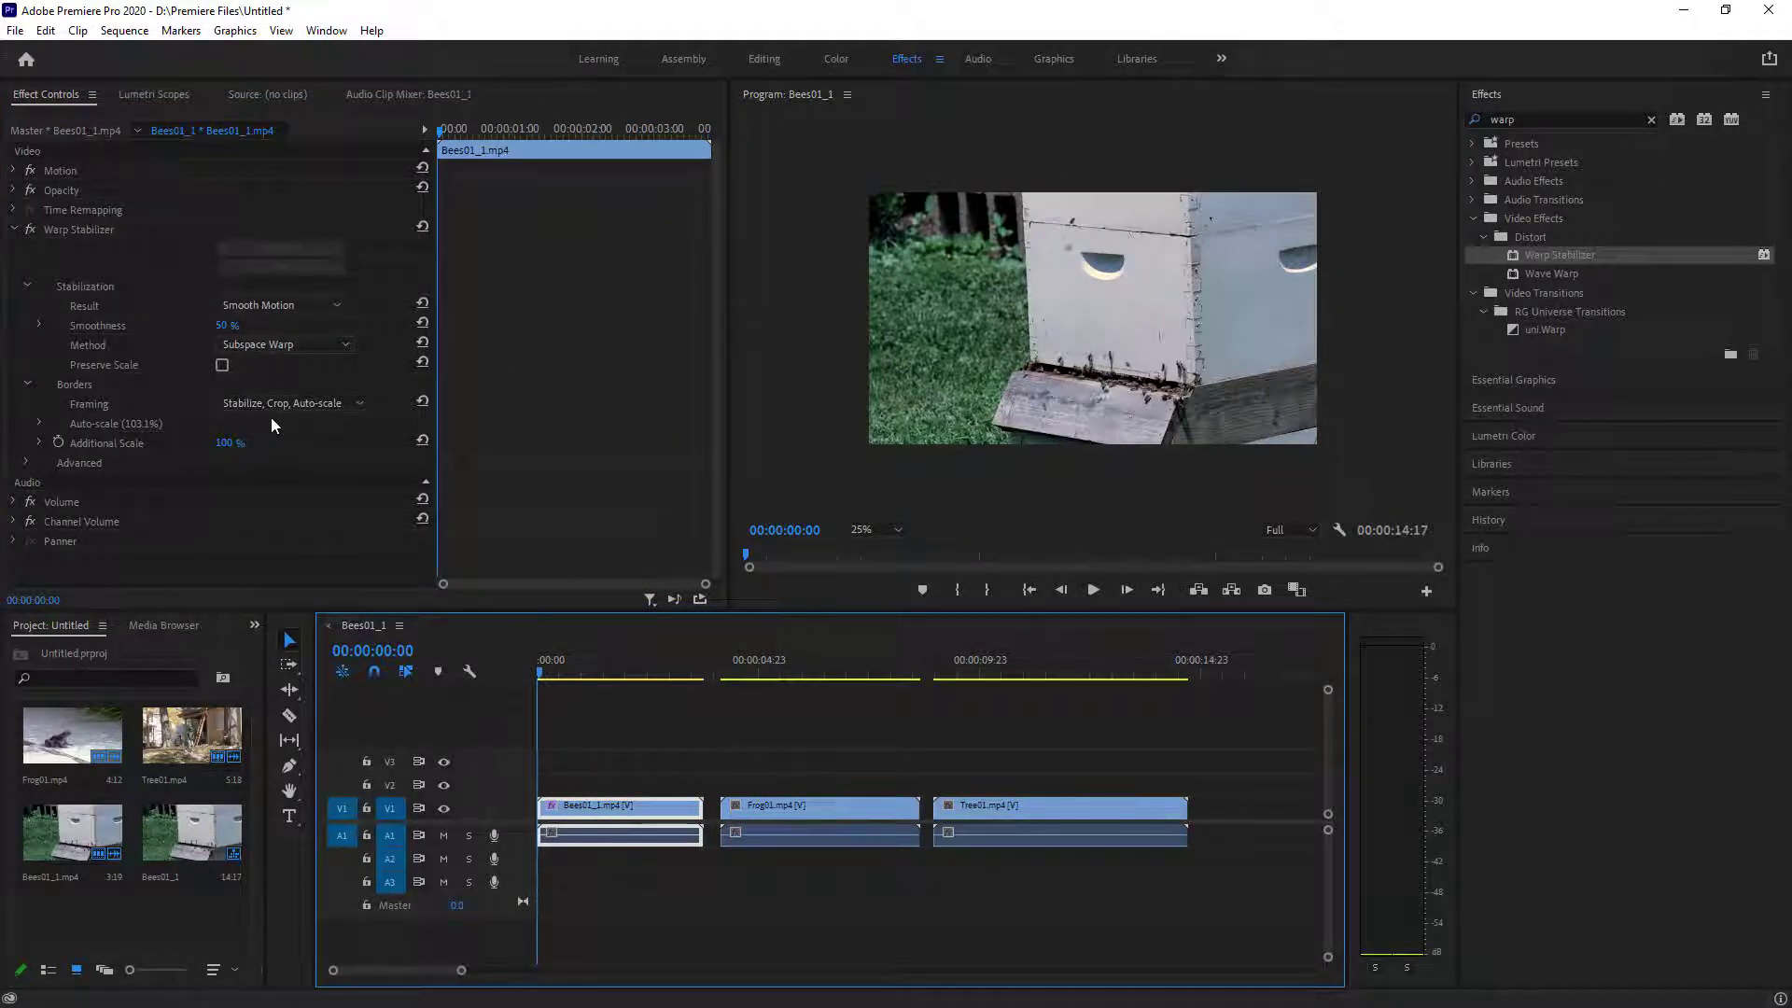
- Set the Warp Stabilizer Smoothness of the bees clip to 10%
left_click_drag(226, 324, 182, 325)
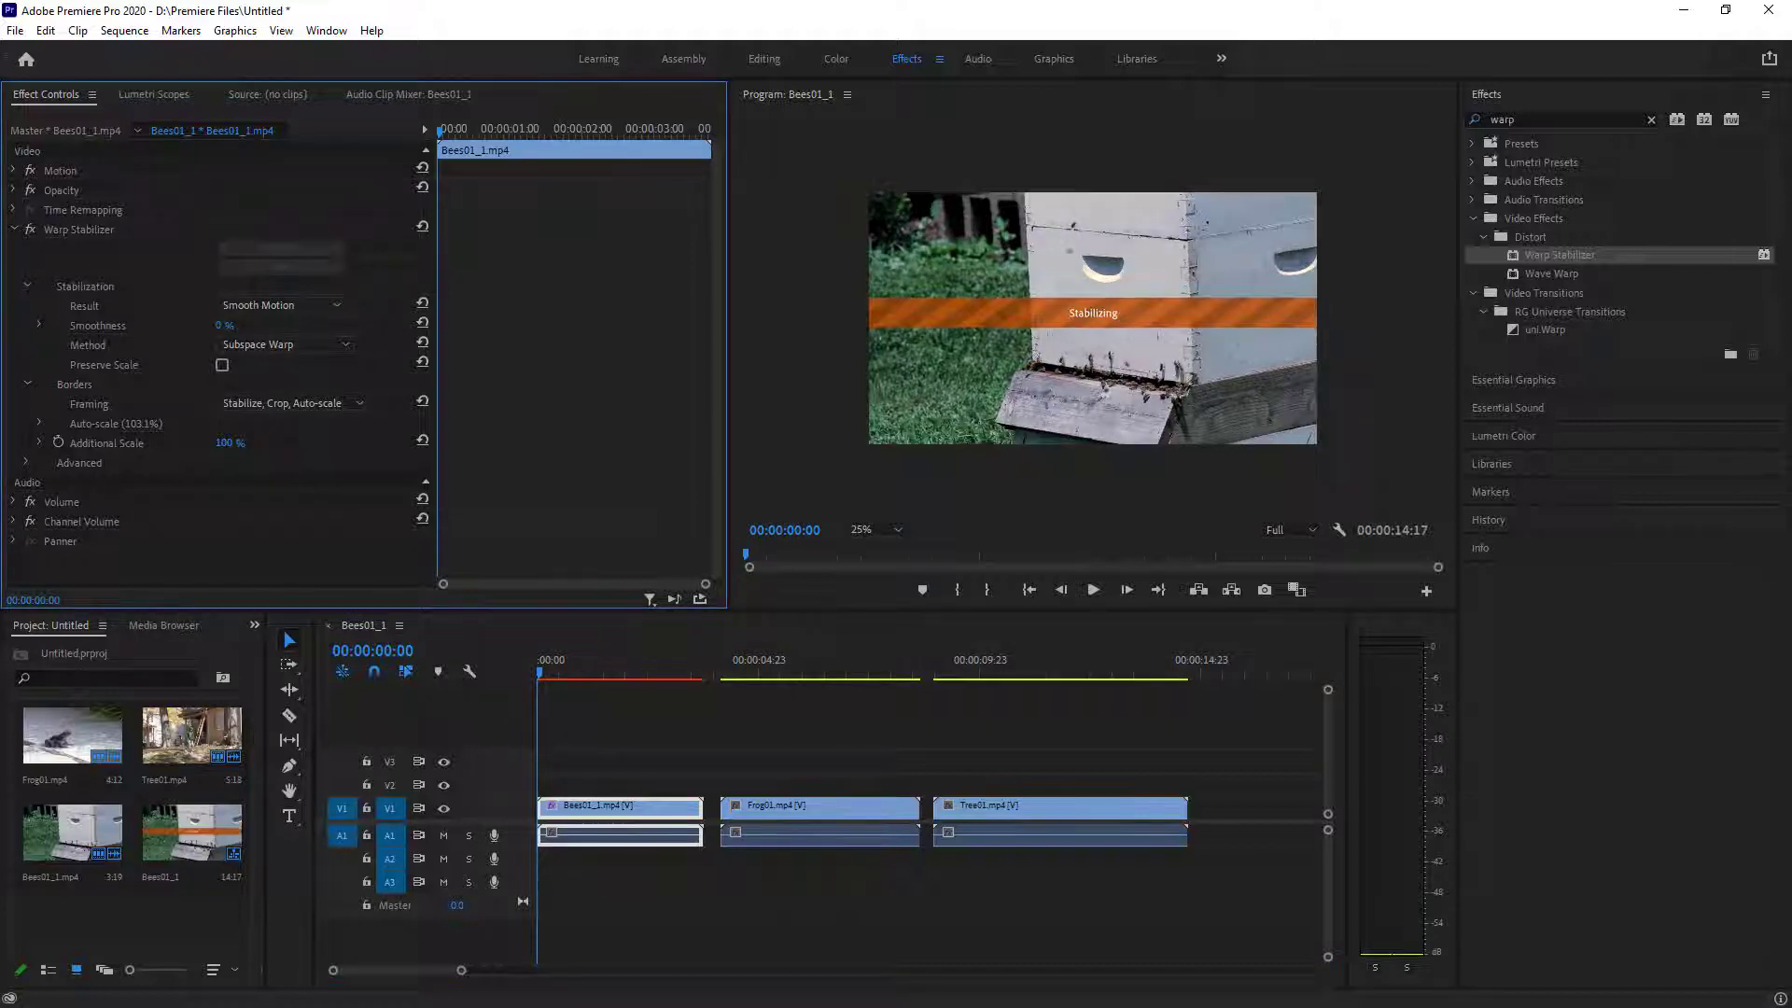
left_click(241, 323)
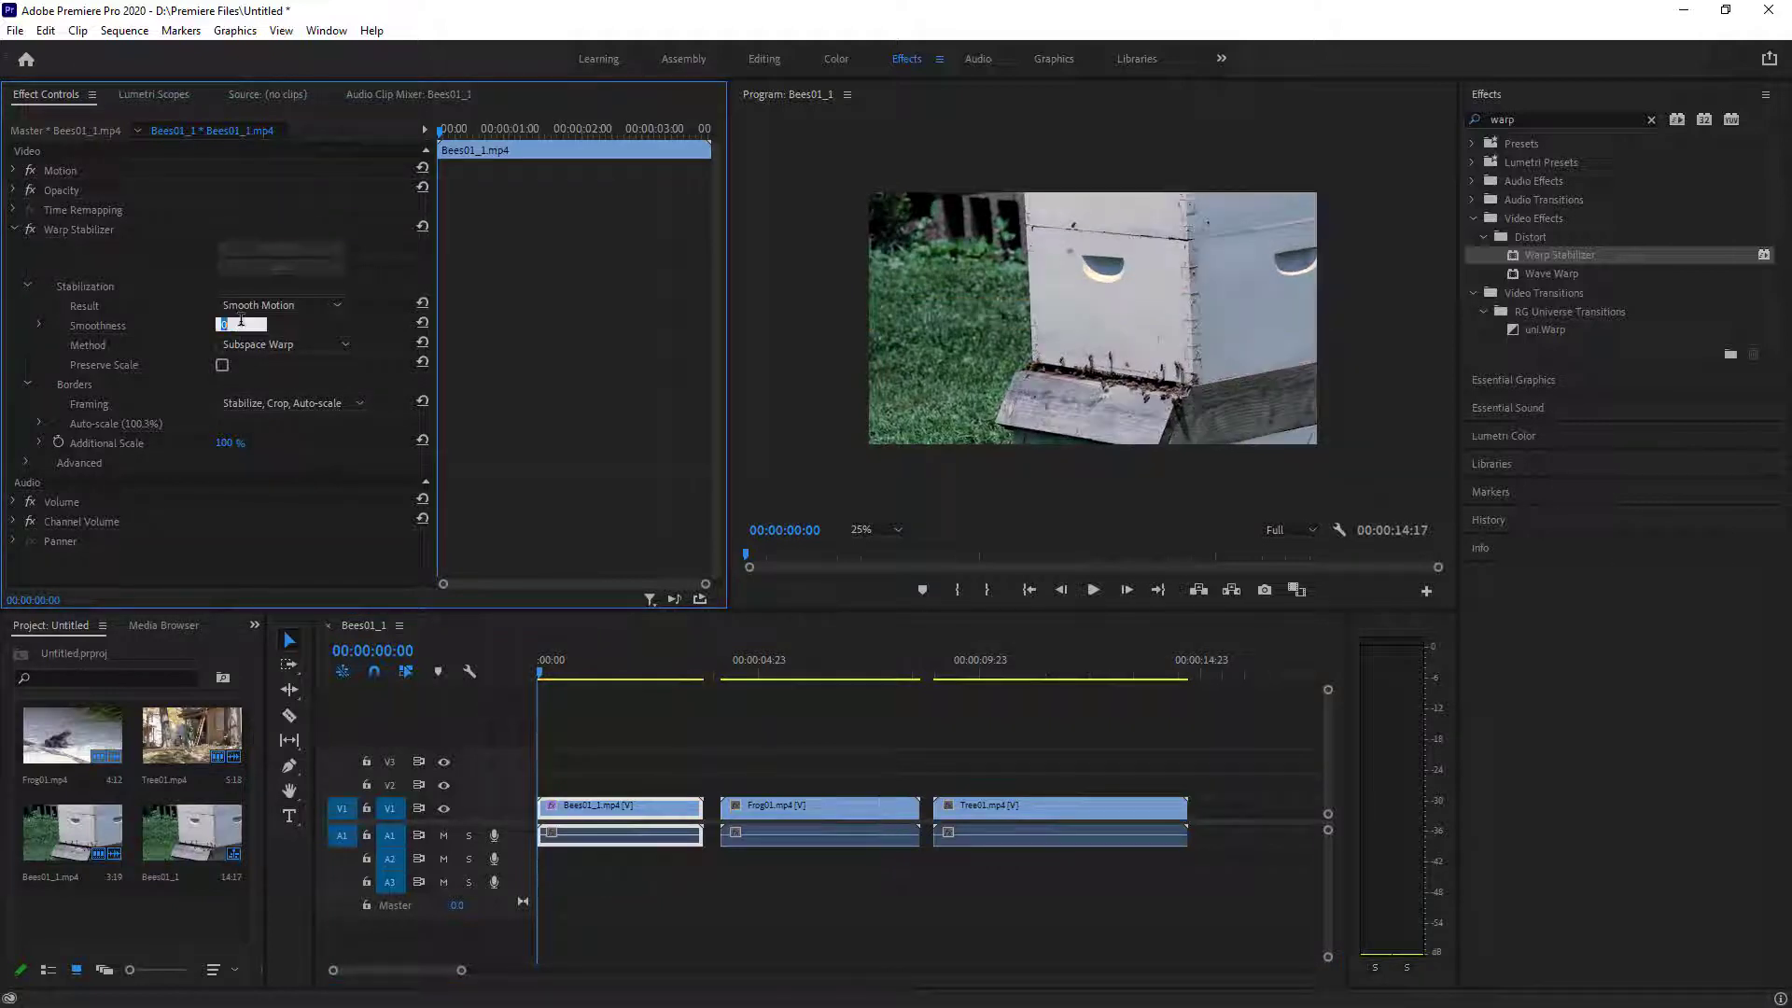
type("10")
key("Return")
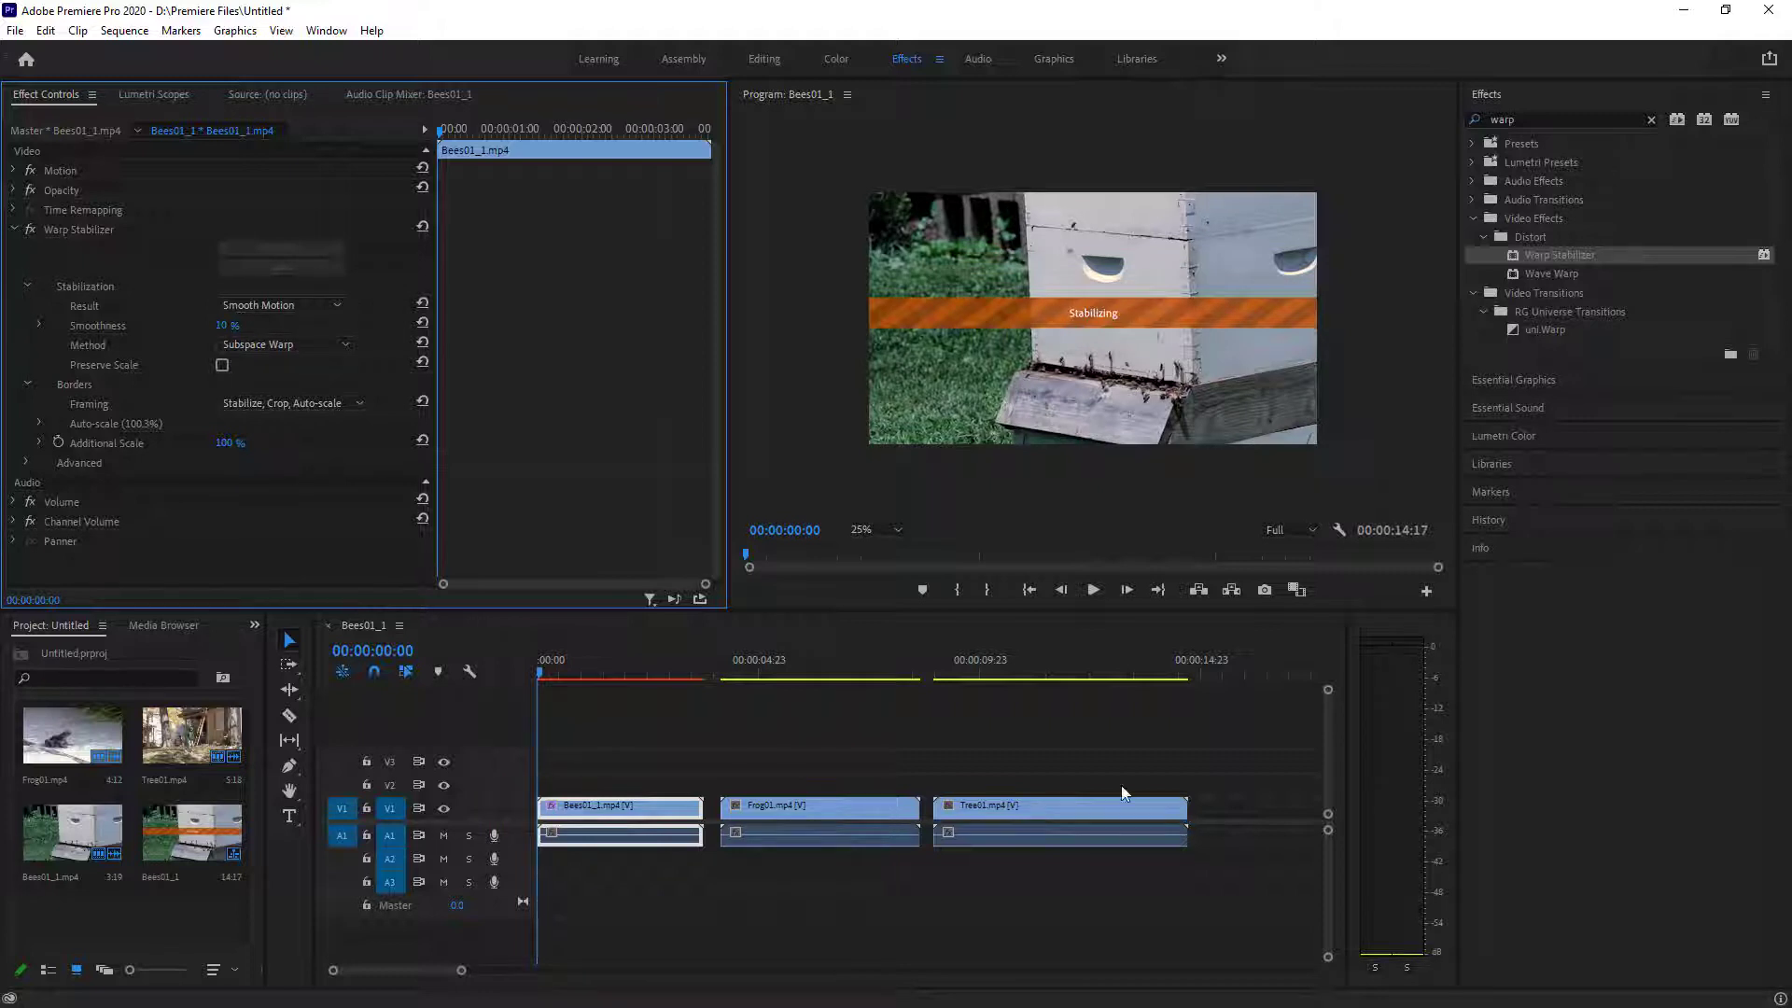
- Play back the bees clip with its new smoothness and continue through the unstabilized frog clip
key("space")
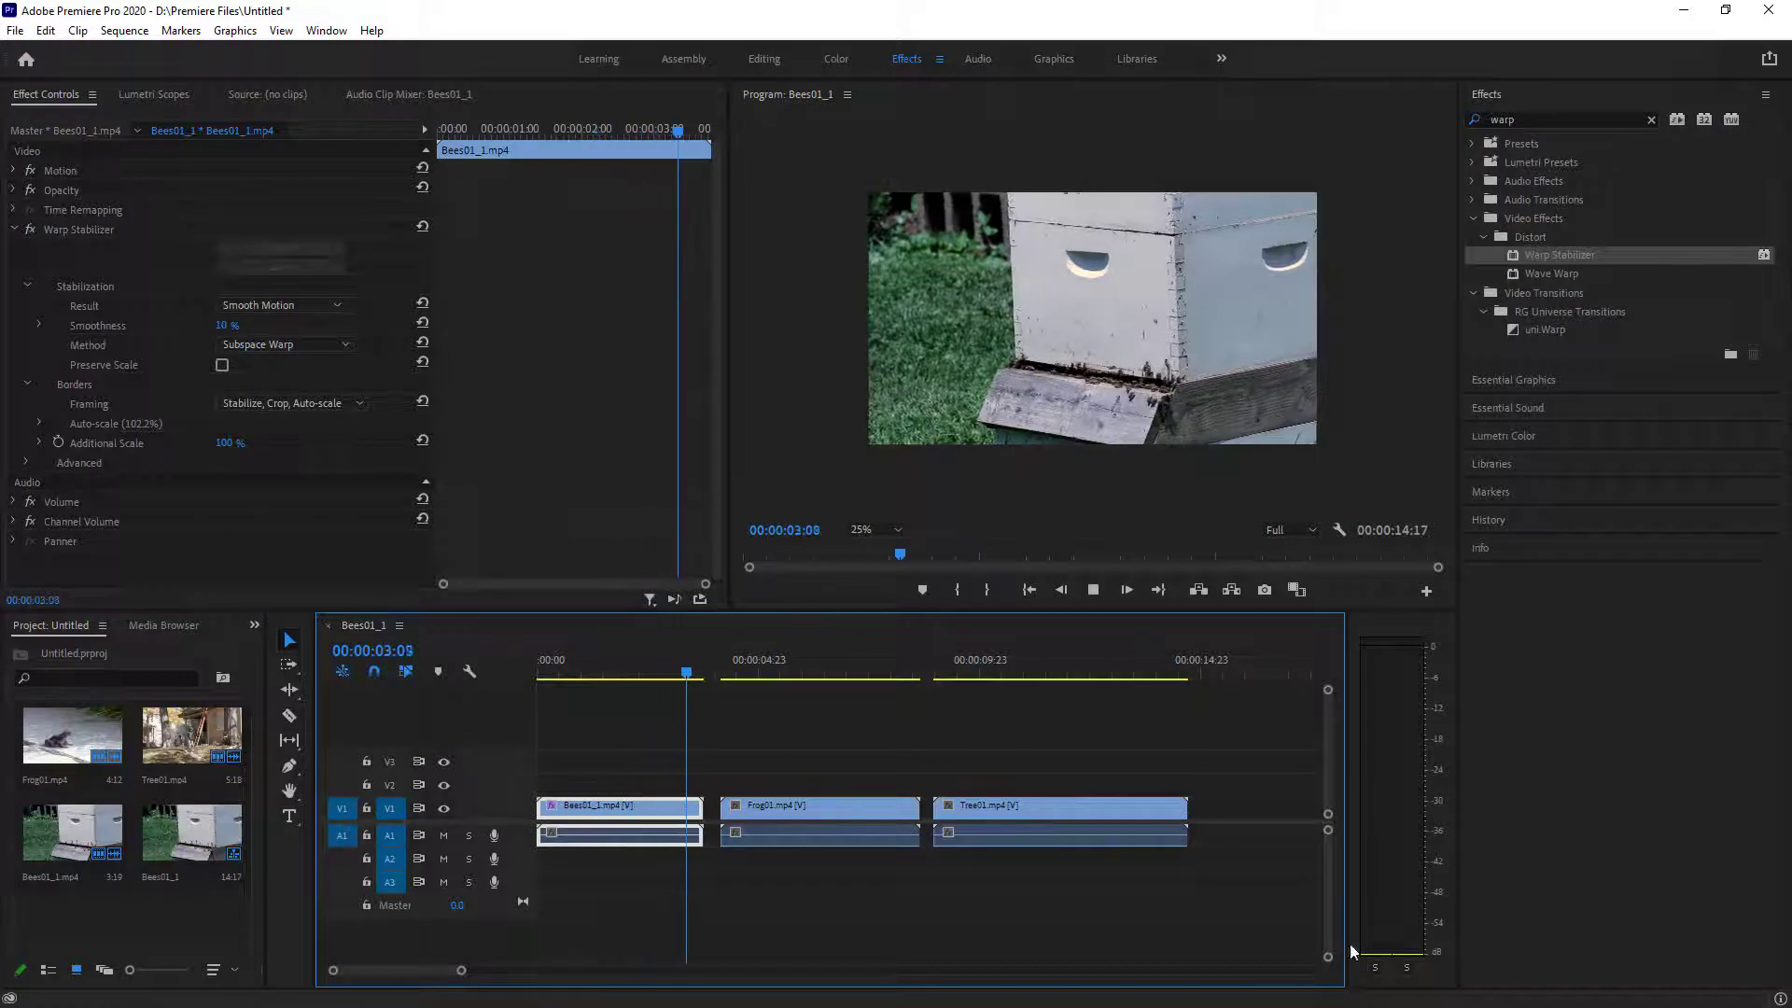
key("space")
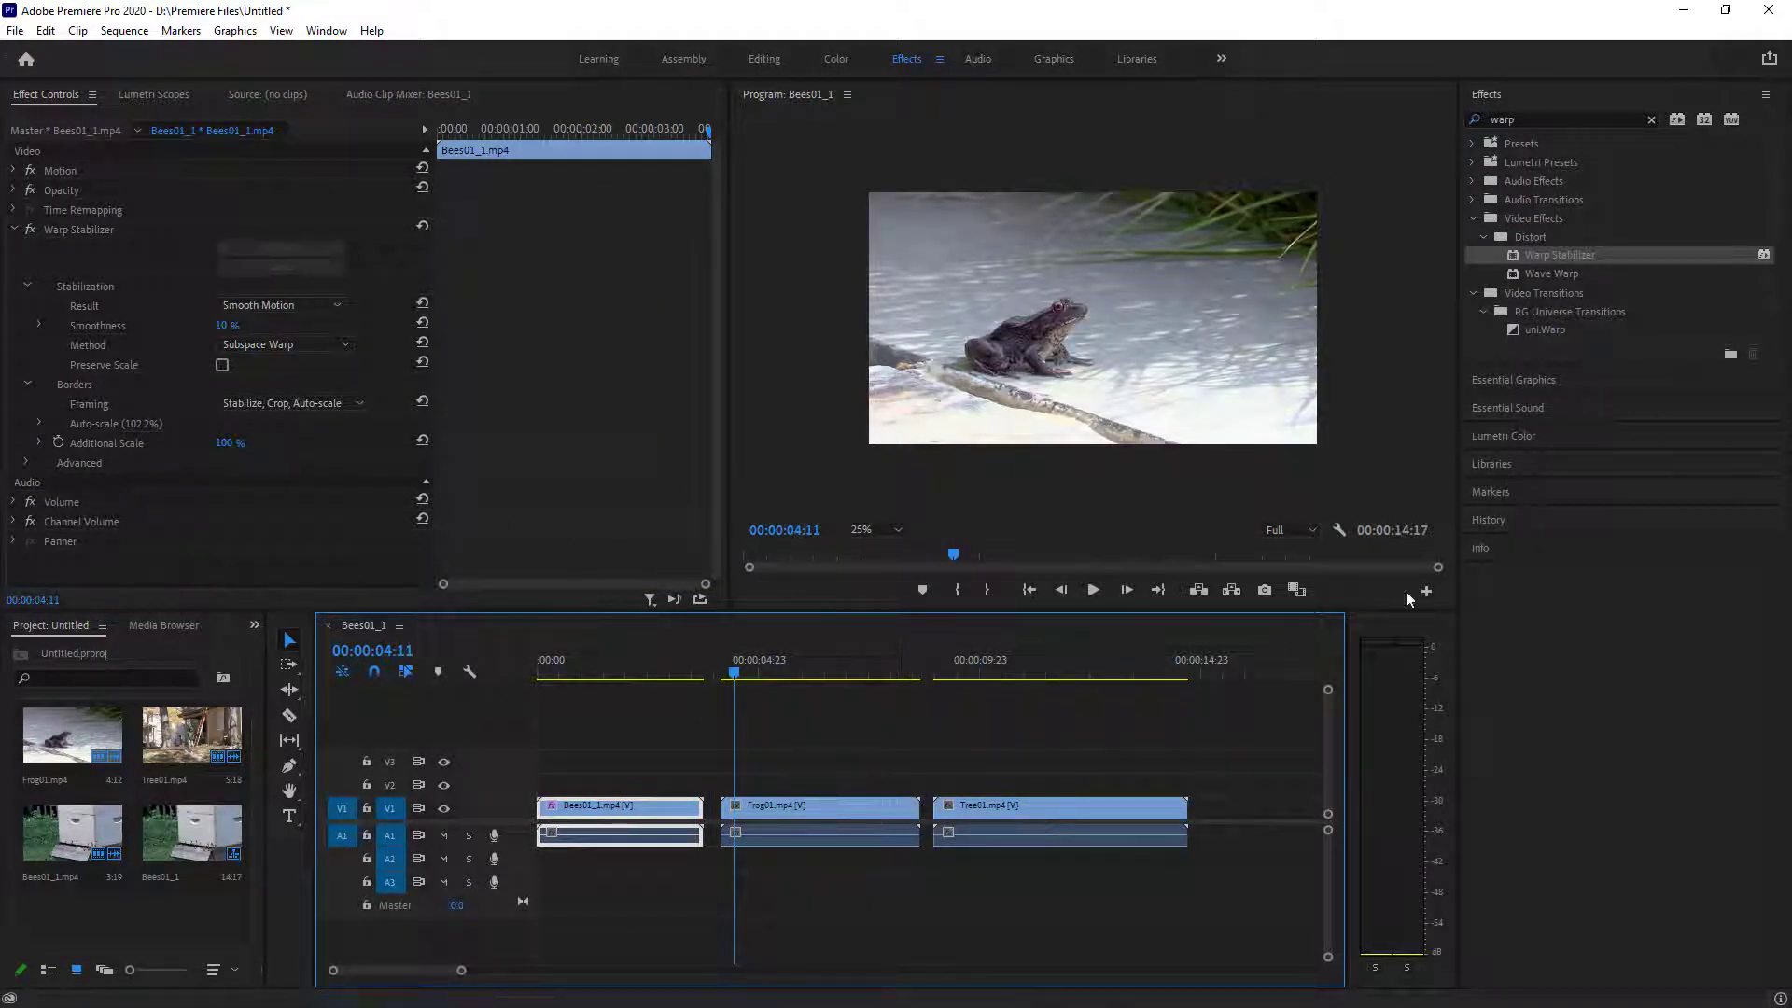
key("space")
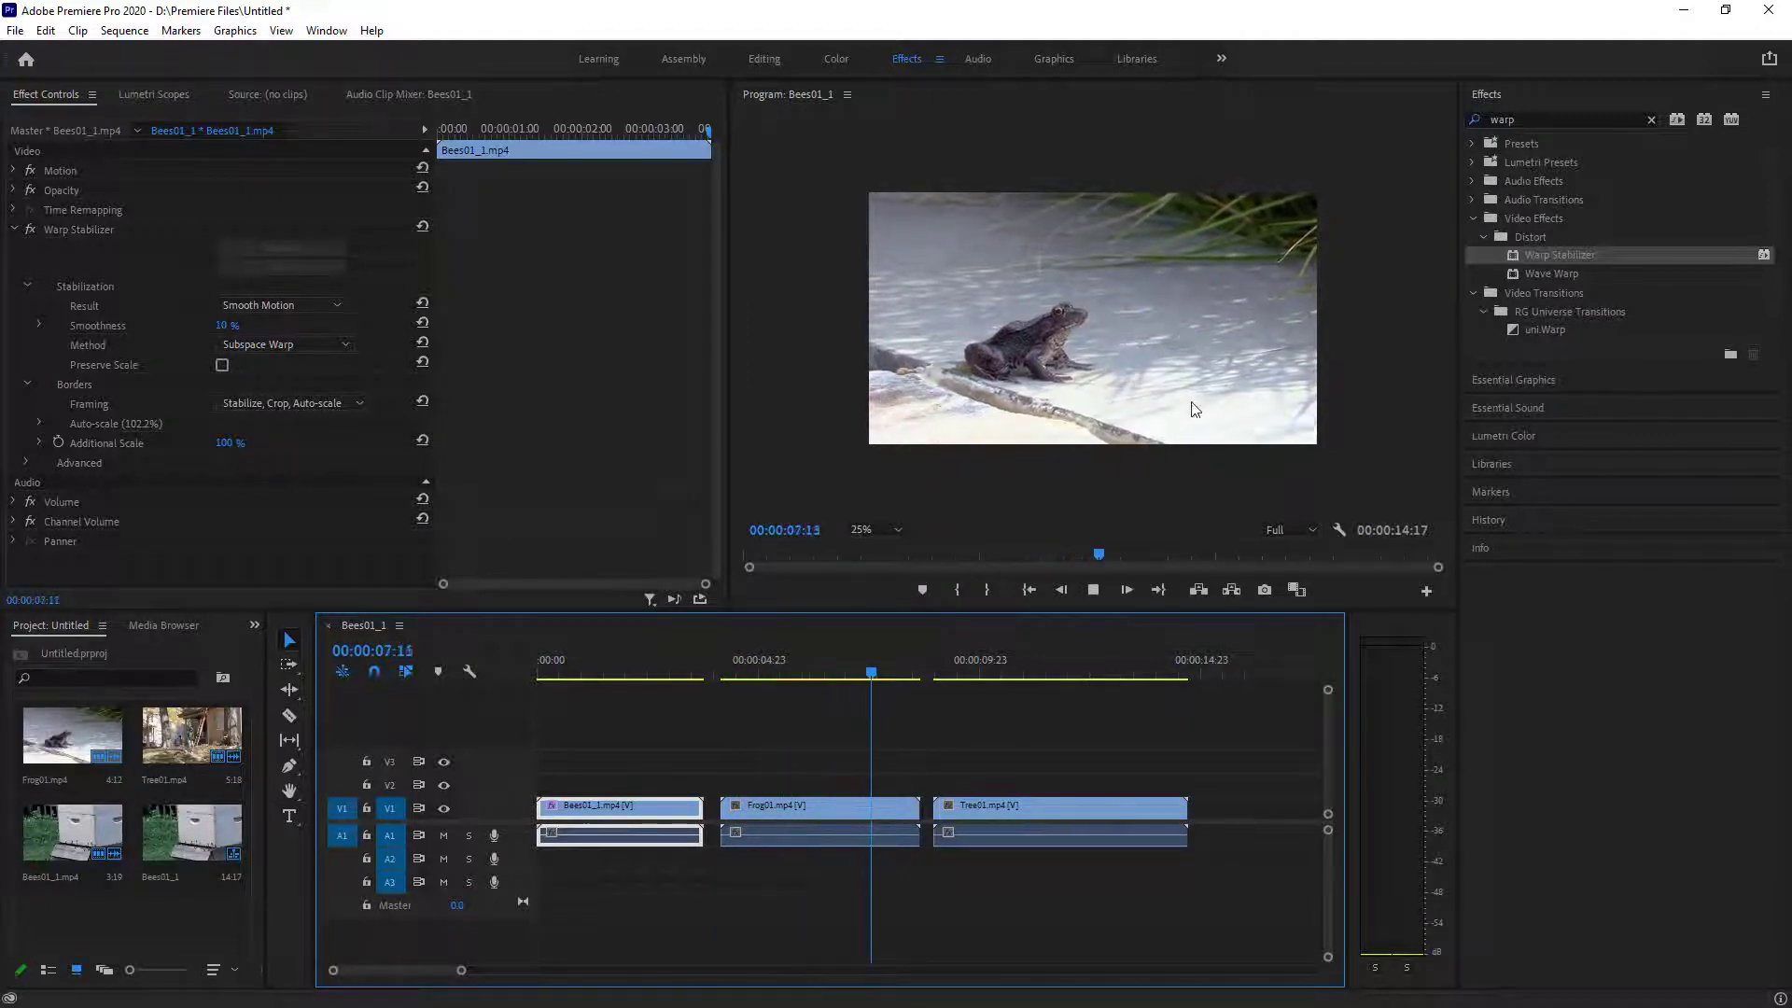
key("space")
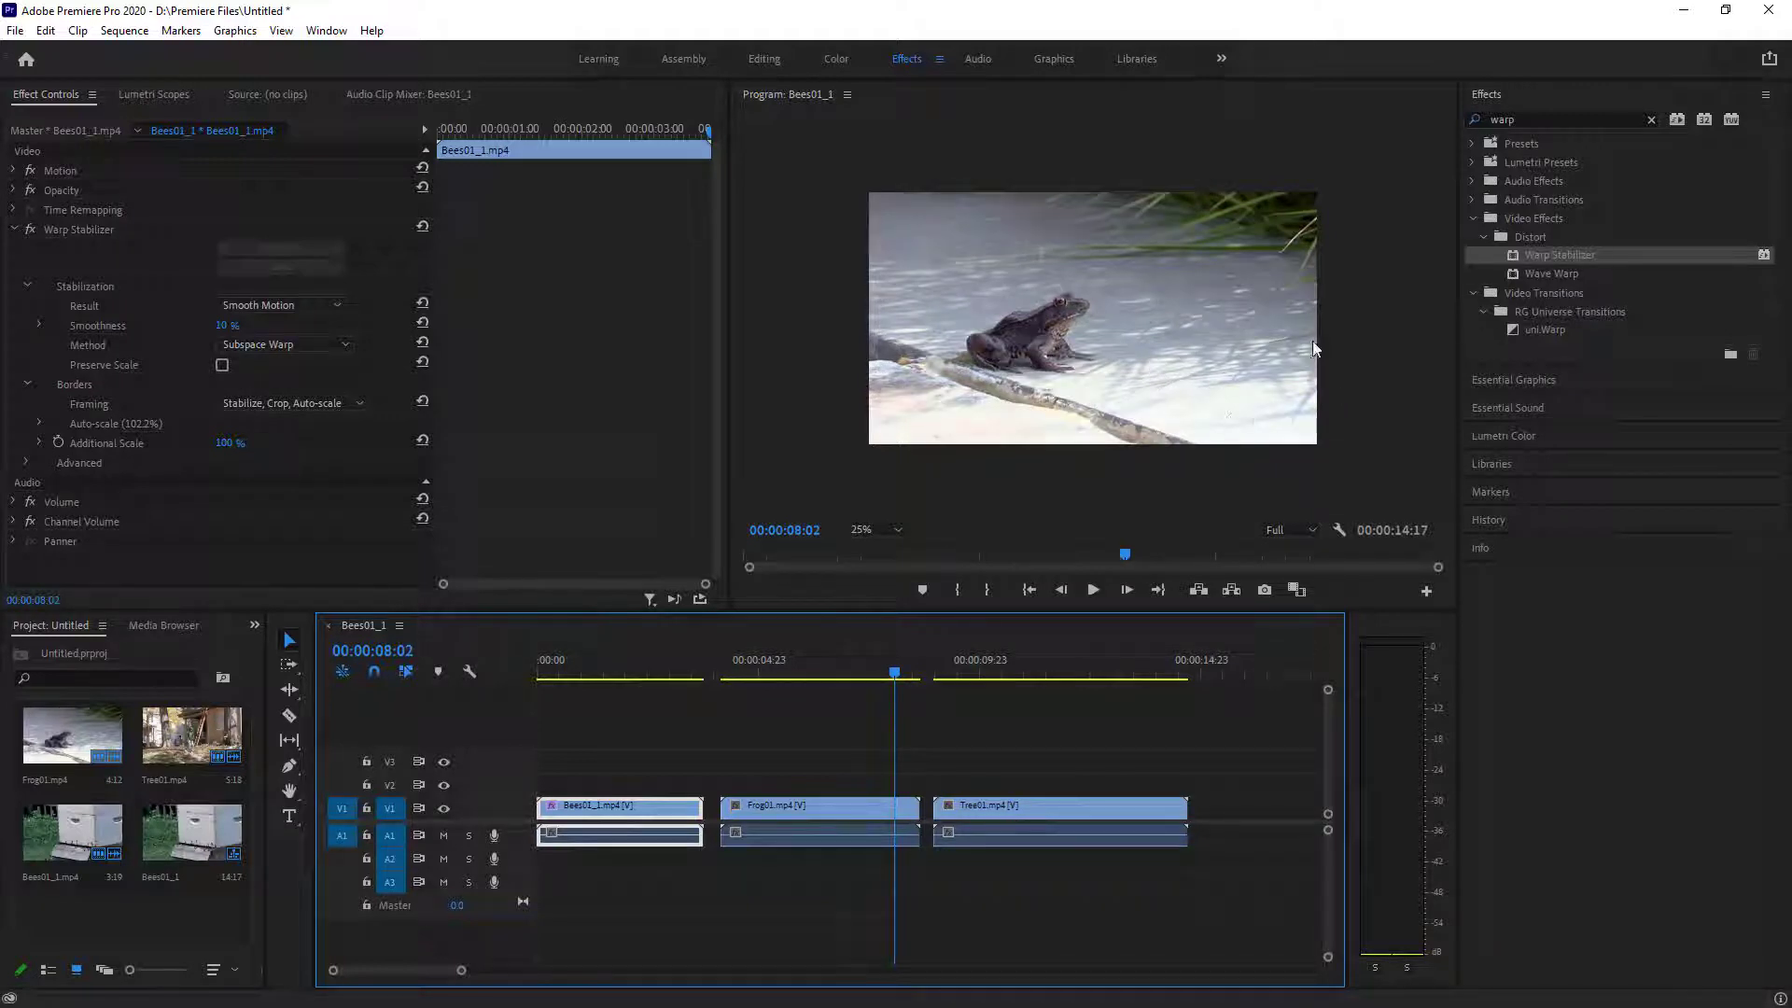
- Apply Warp Stabilizer to the Frog01.mp4 clip and play the clip from its beginning to check the stabilization
left_click_drag(1564, 255, 803, 805)
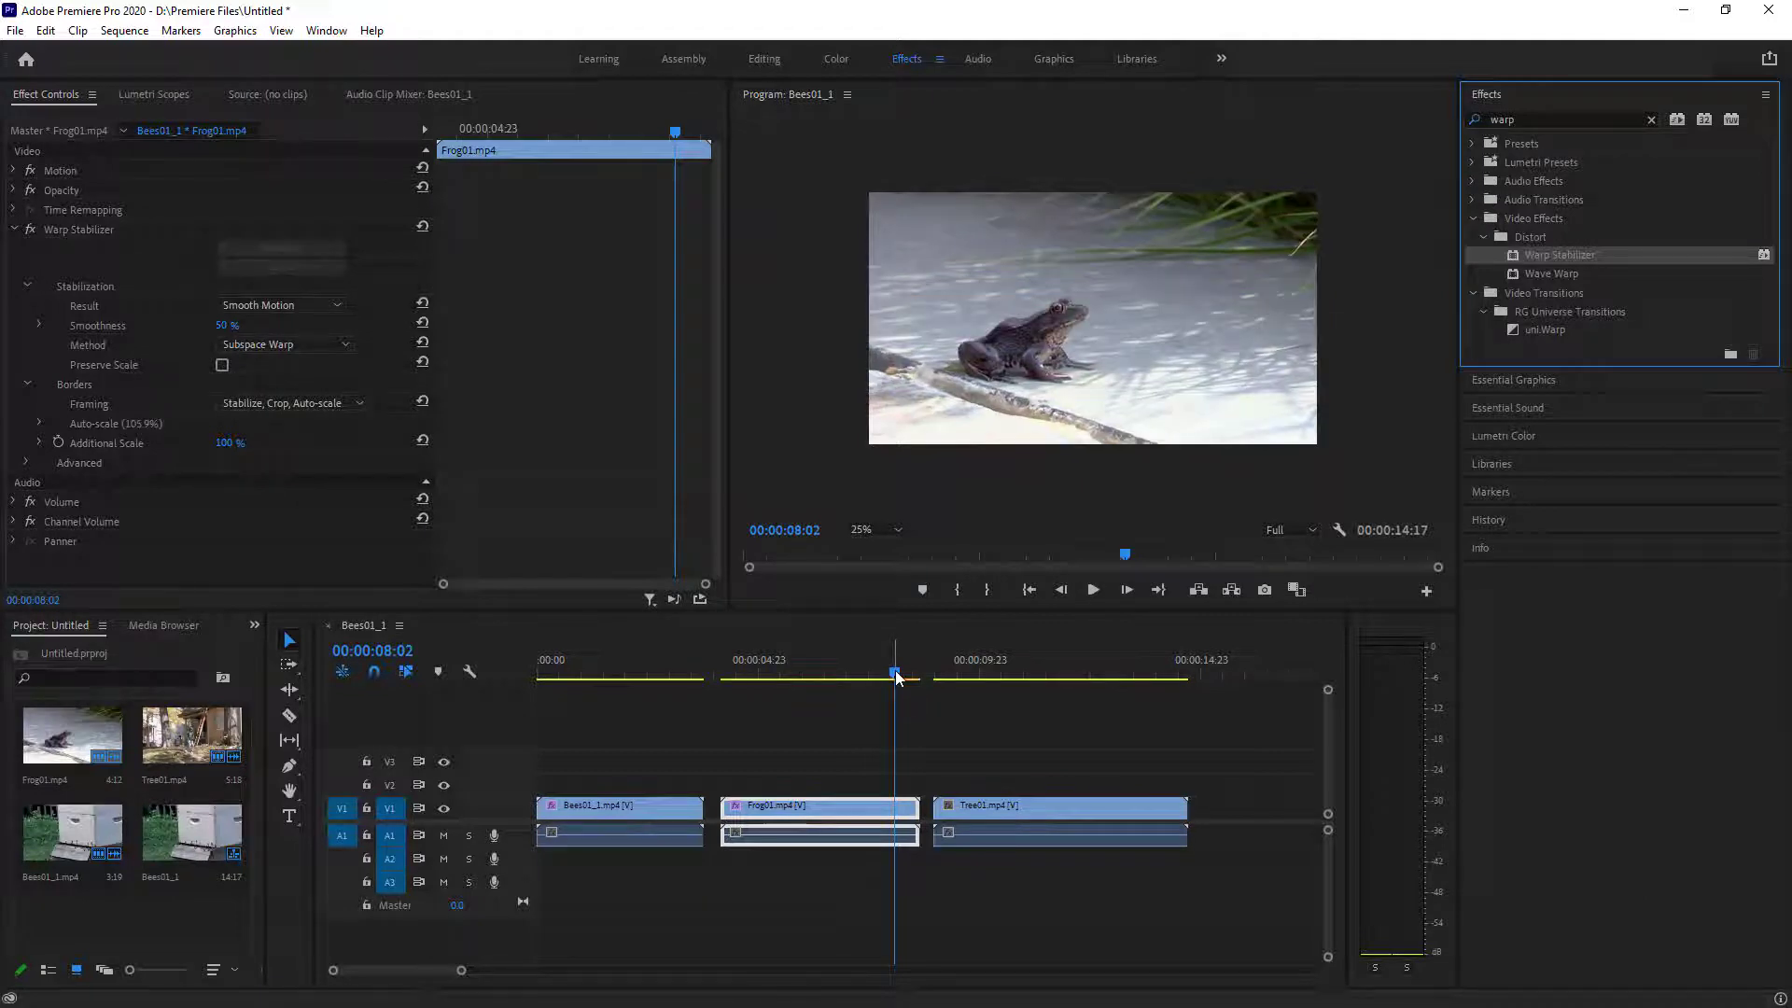
left_click_drag(893, 674, 730, 690)
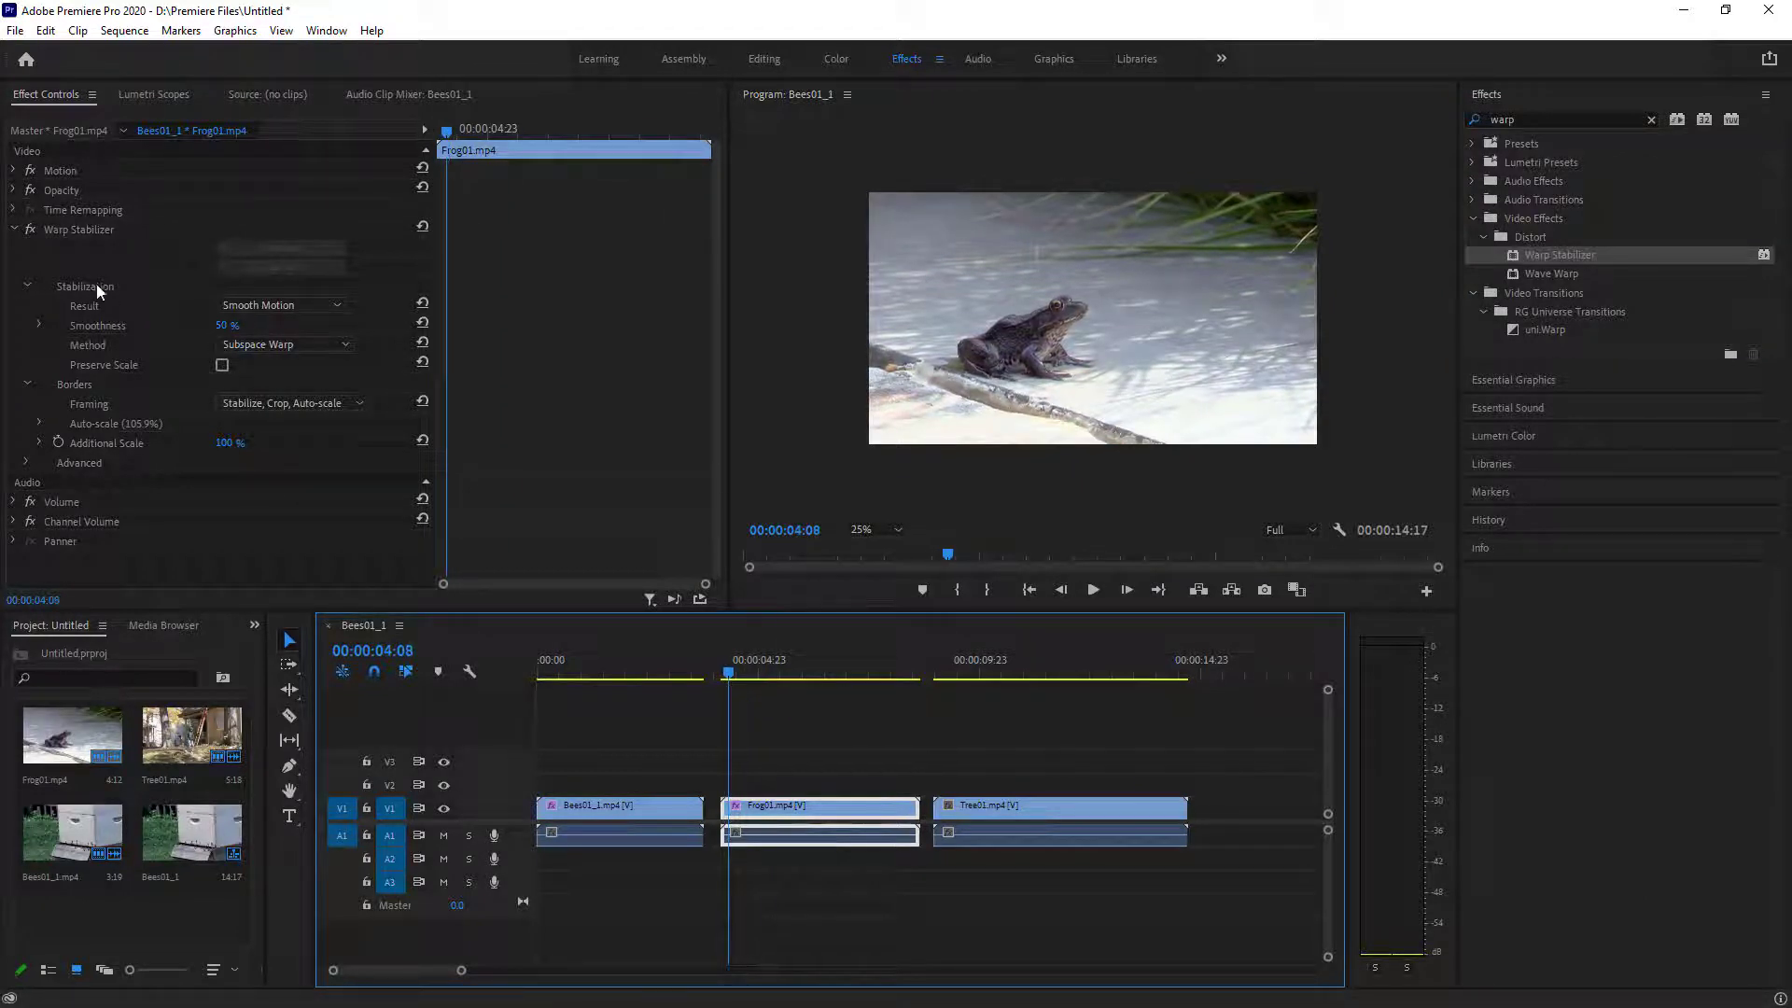
left_click(35, 231)
left_click(34, 228)
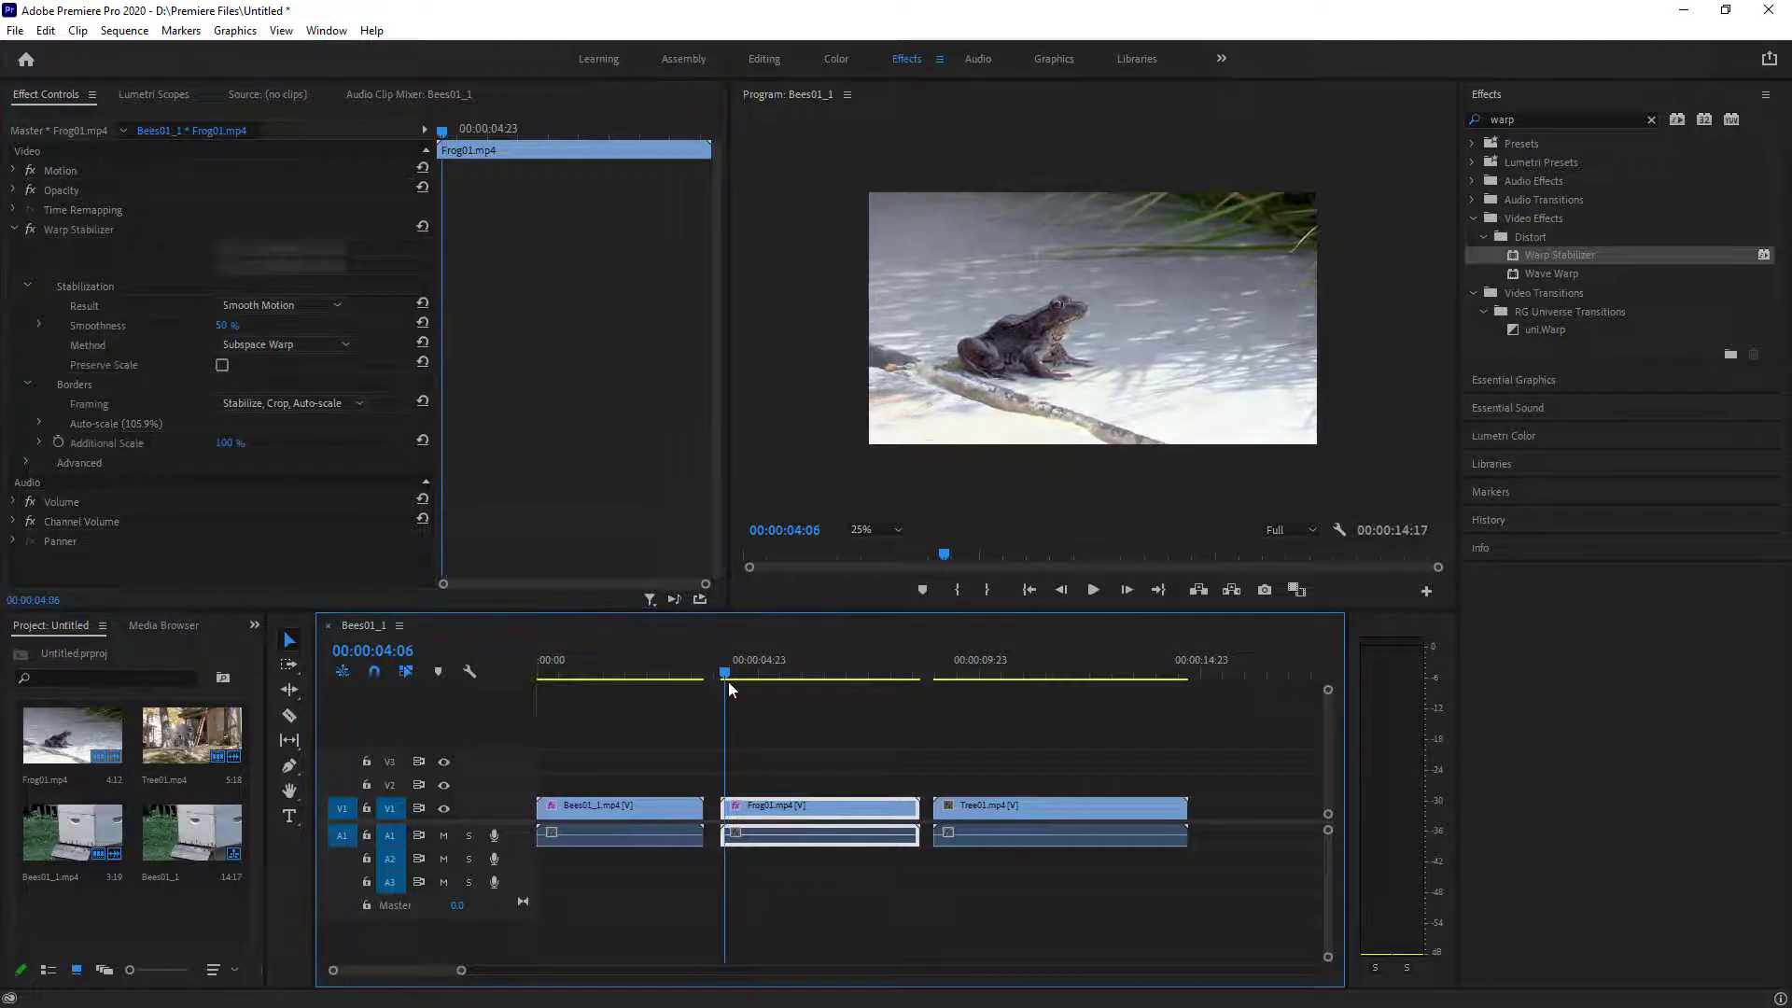
left_click_drag(727, 682, 738, 680)
key("space")
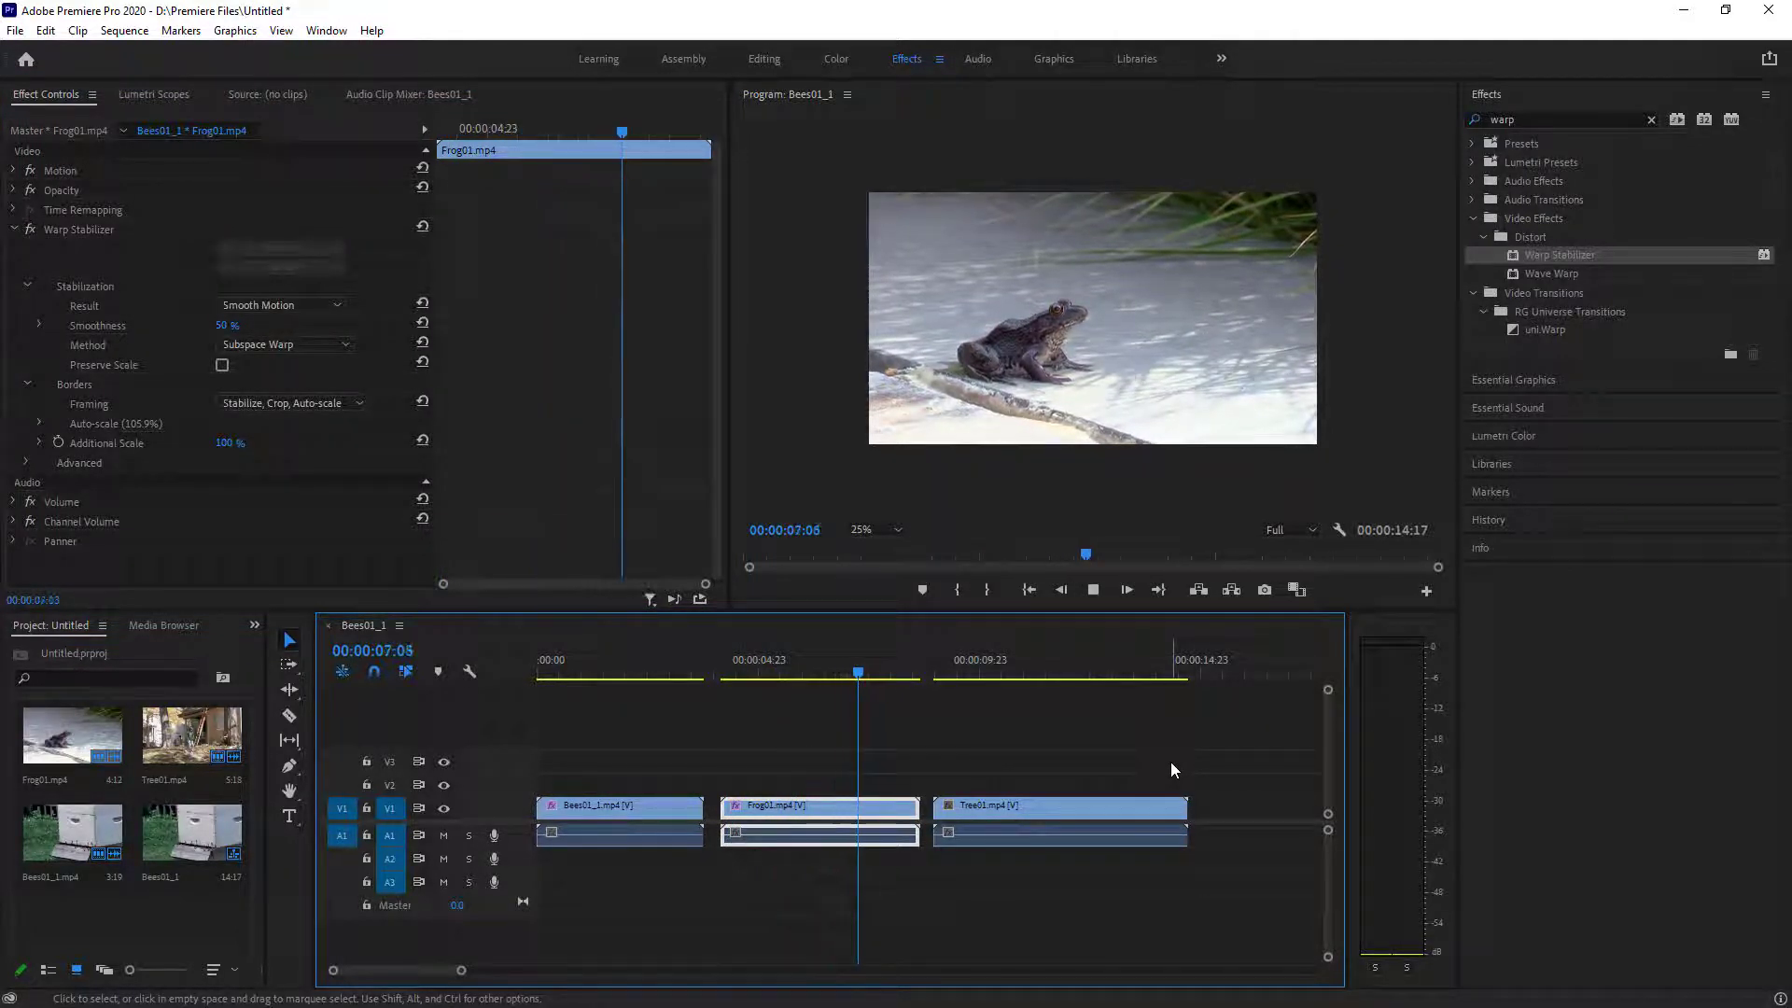
key("space")
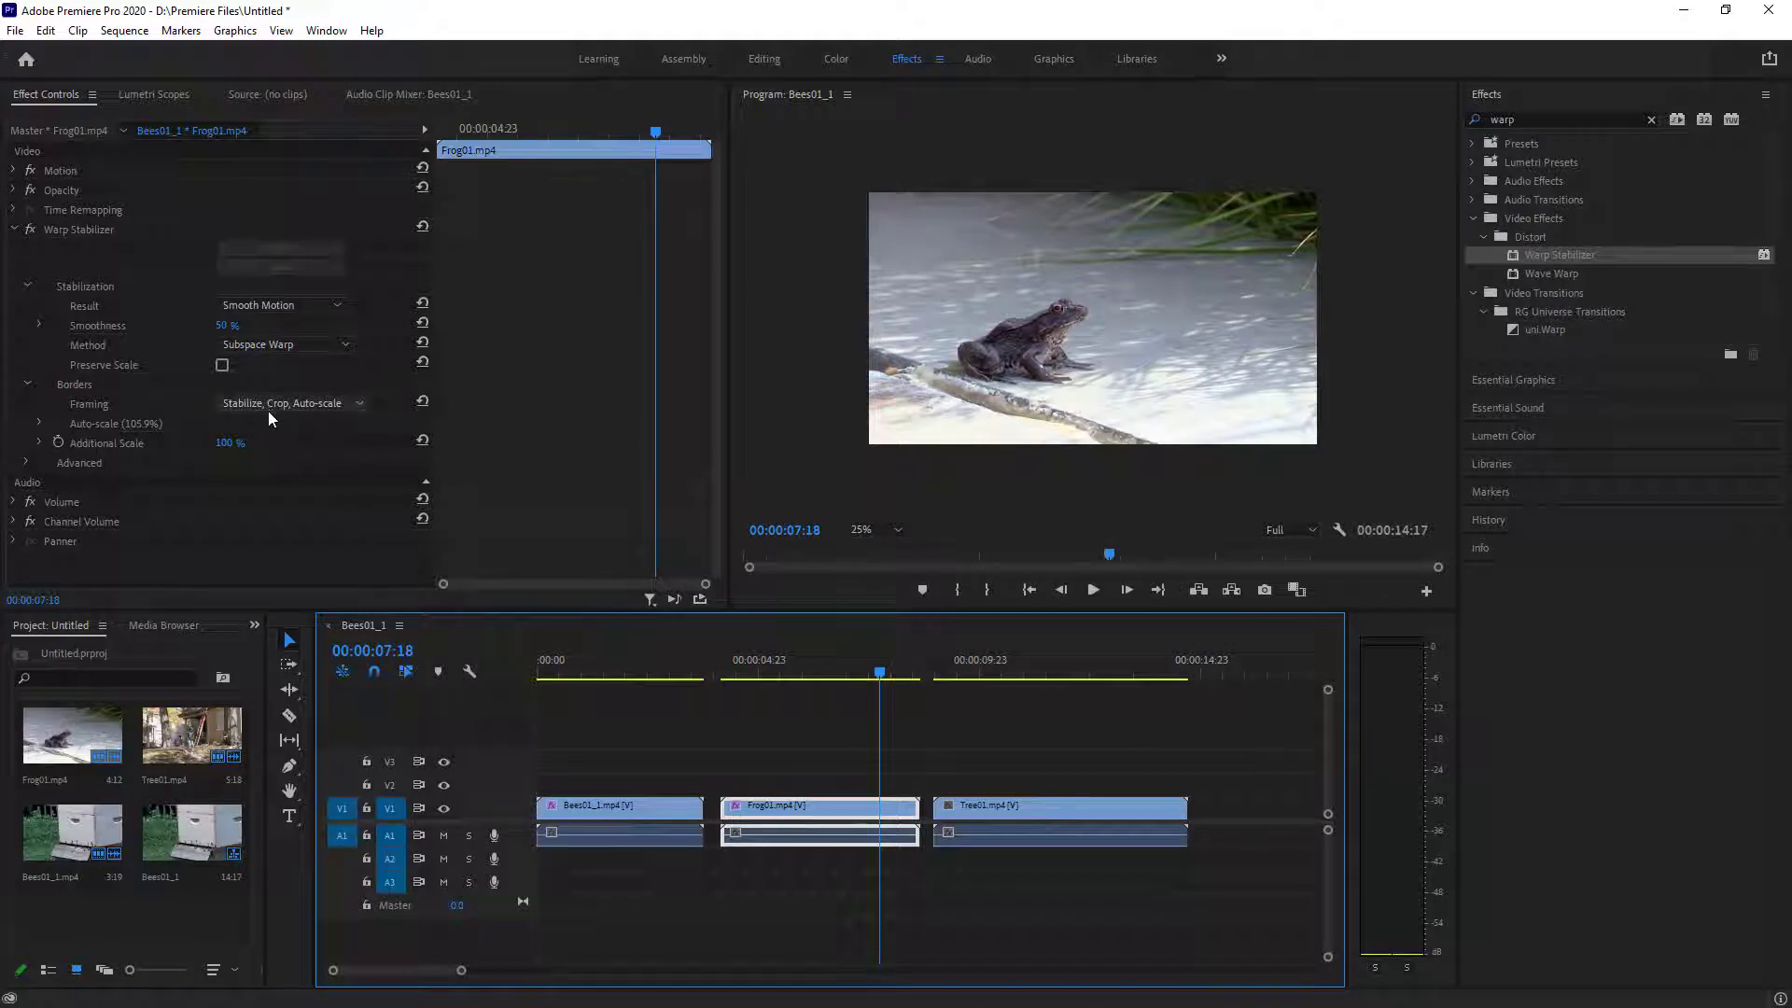
- Set the frog clip's Warp Stabilizer Framing to Stabilize Only and play the clip to examine its borders
left_click(319, 404)
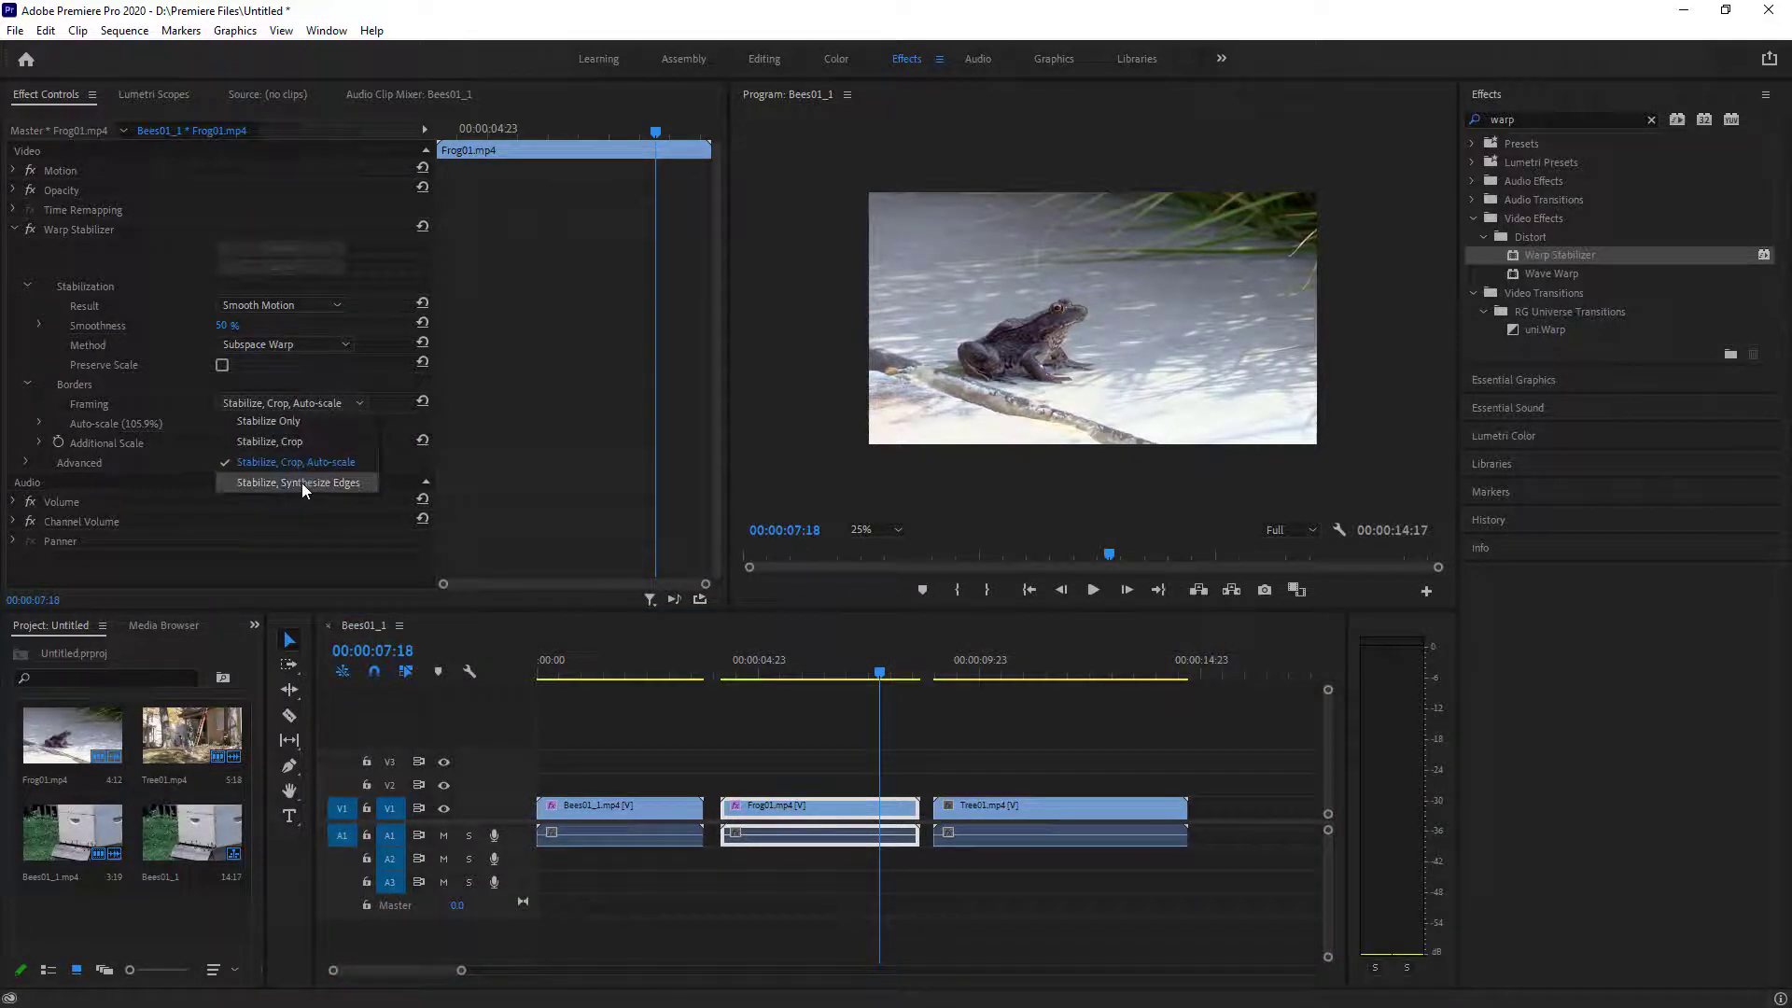
left_click(298, 422)
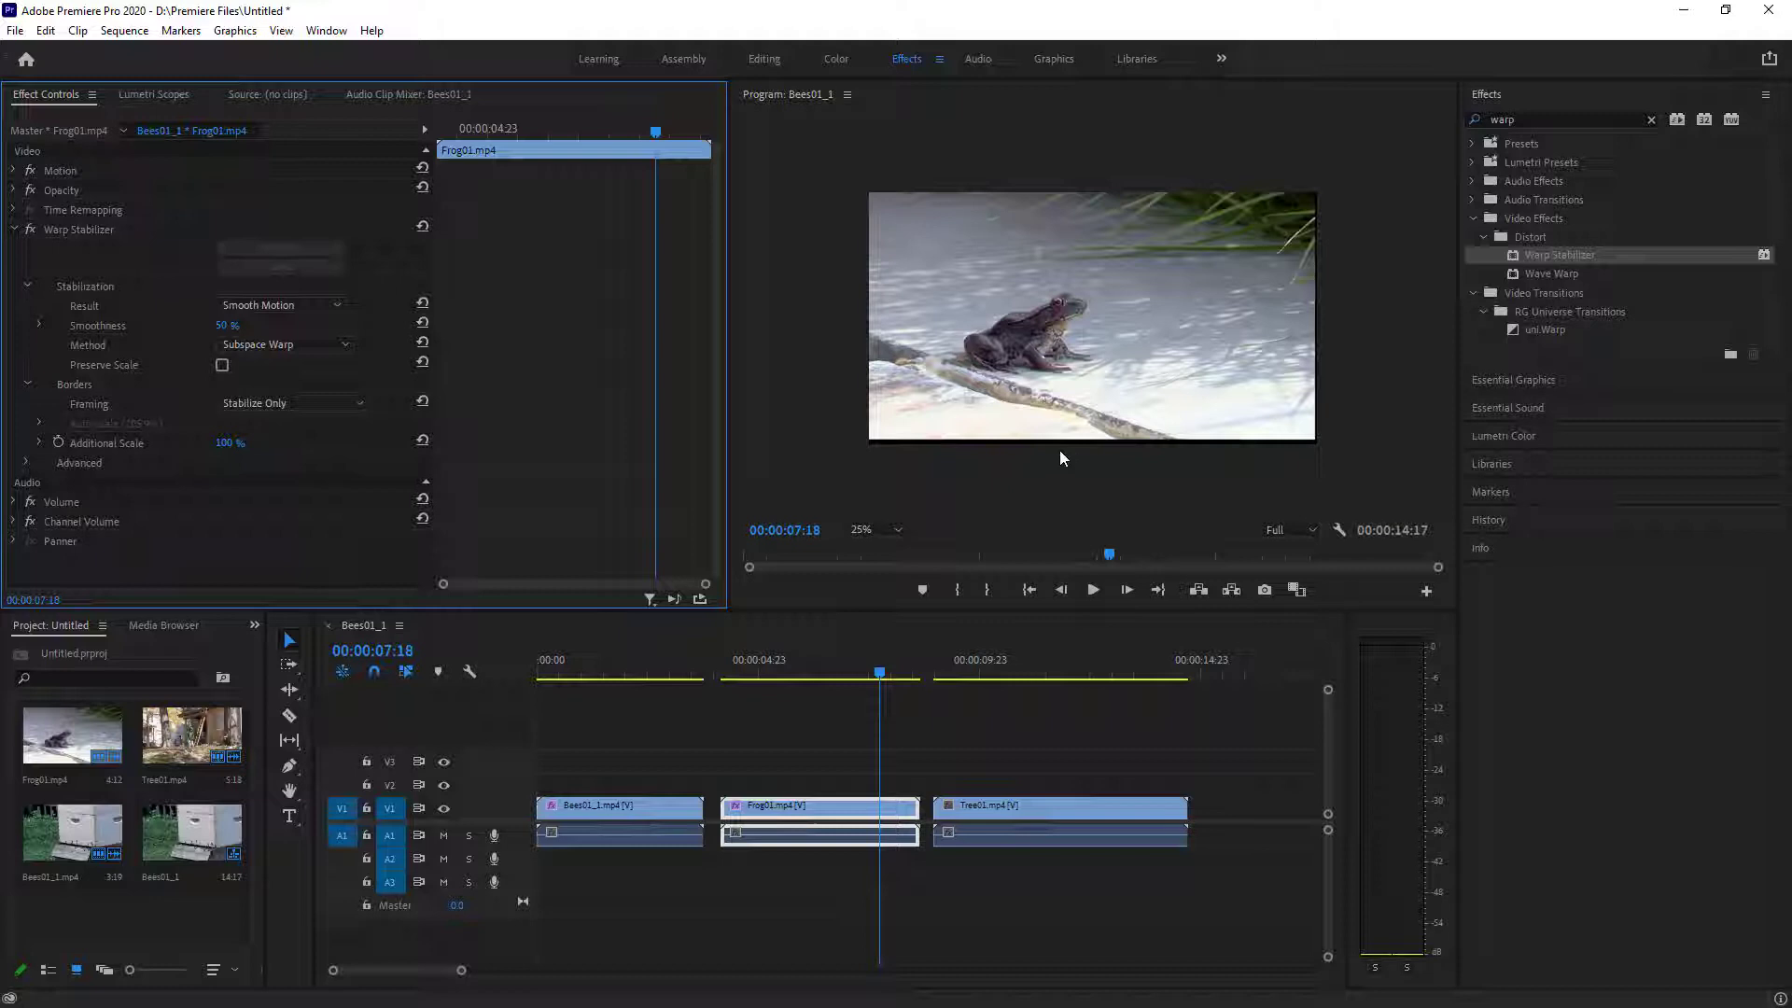
left_click_drag(885, 672, 711, 673)
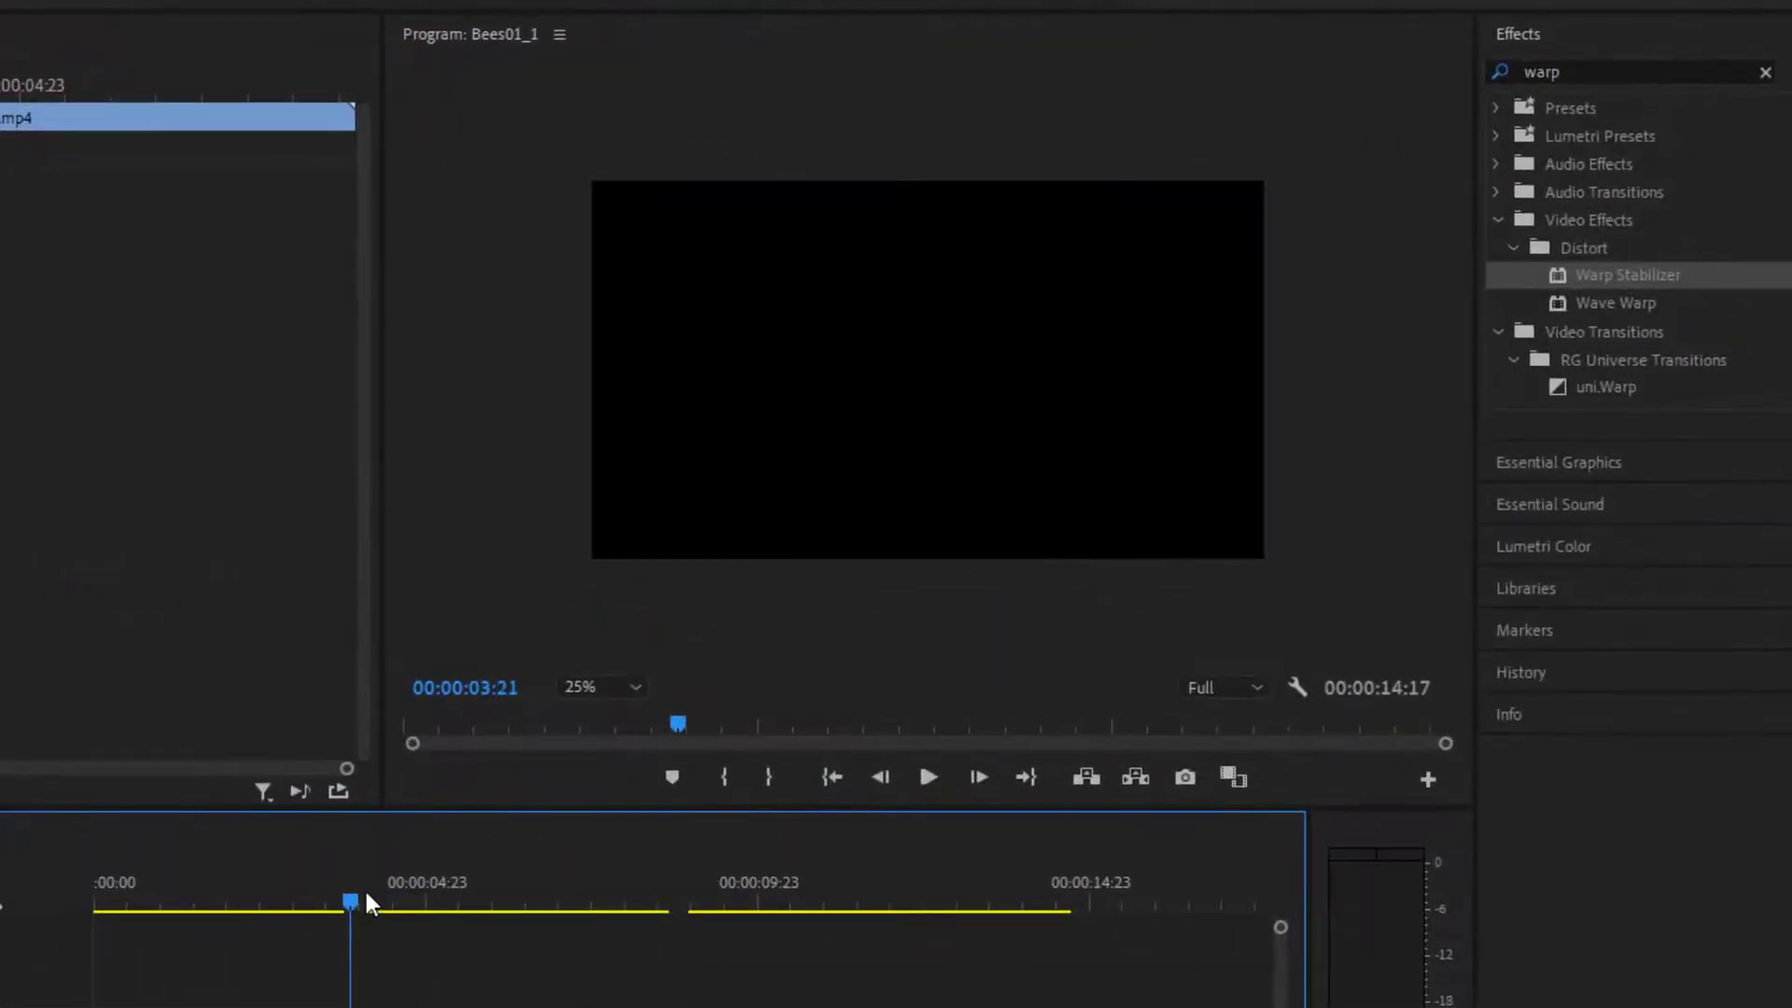
key("space")
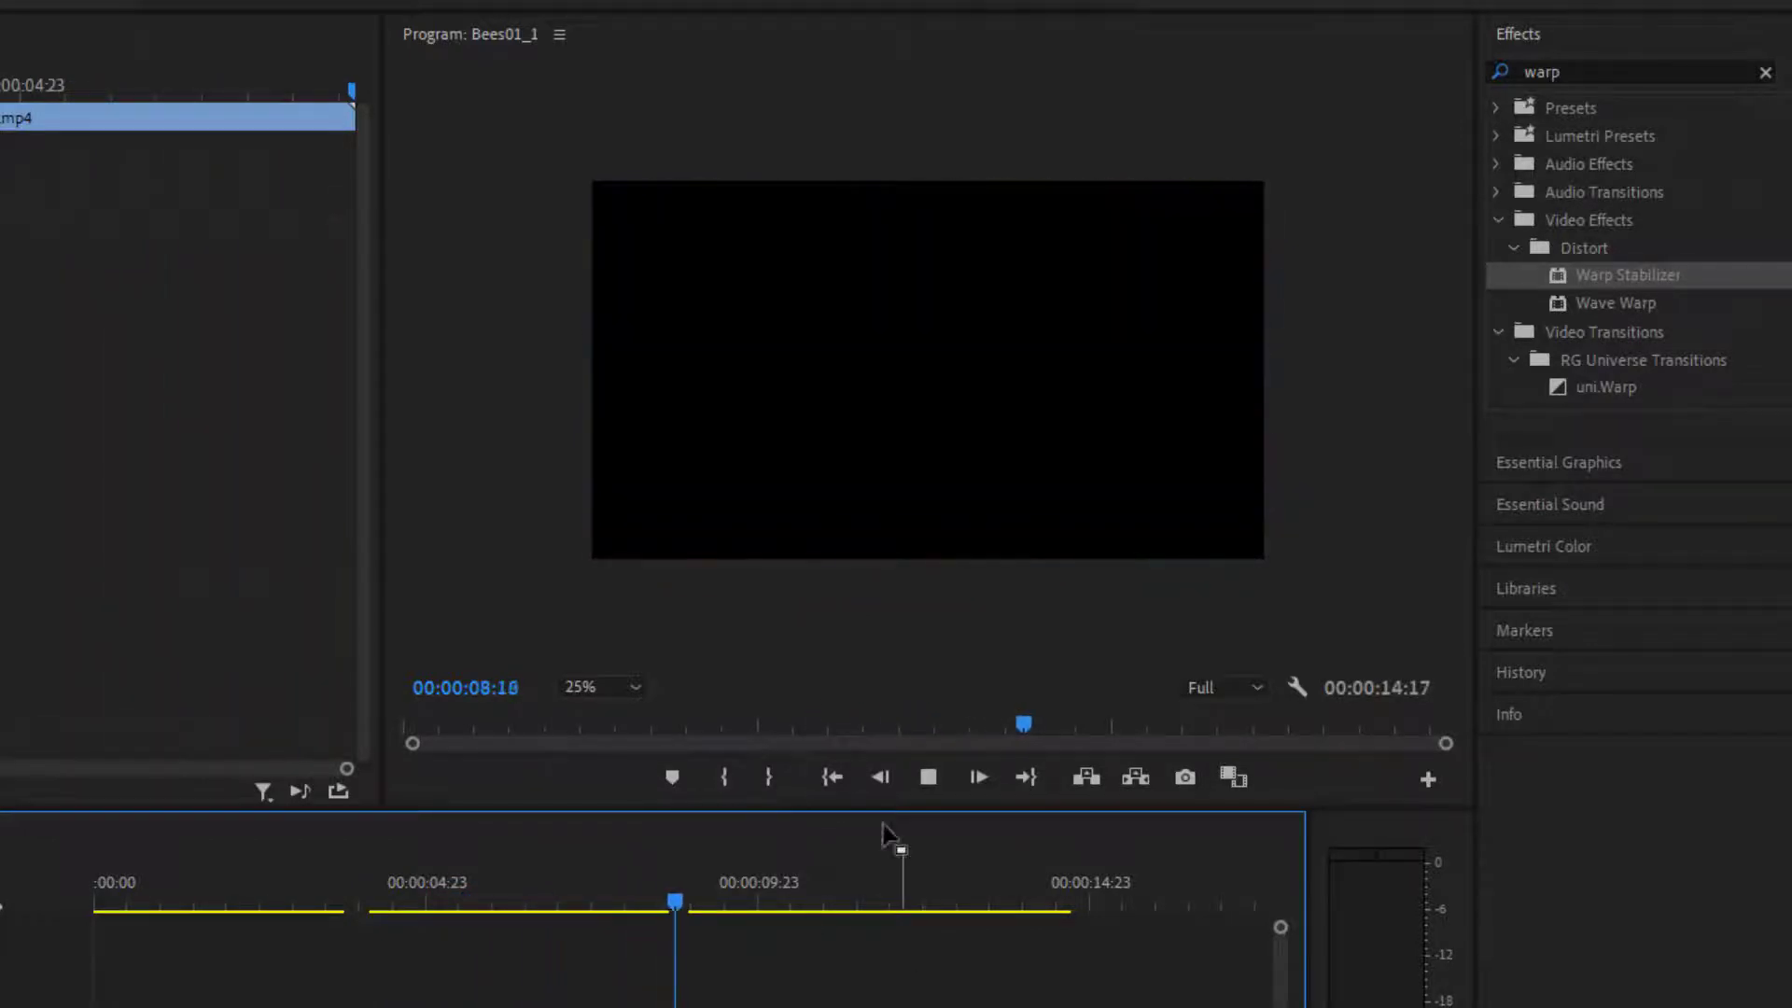
- Recheck a frame of the frog clip and play the unstabilized Tree01.mp4 clip to examine its camera shake
key("space")
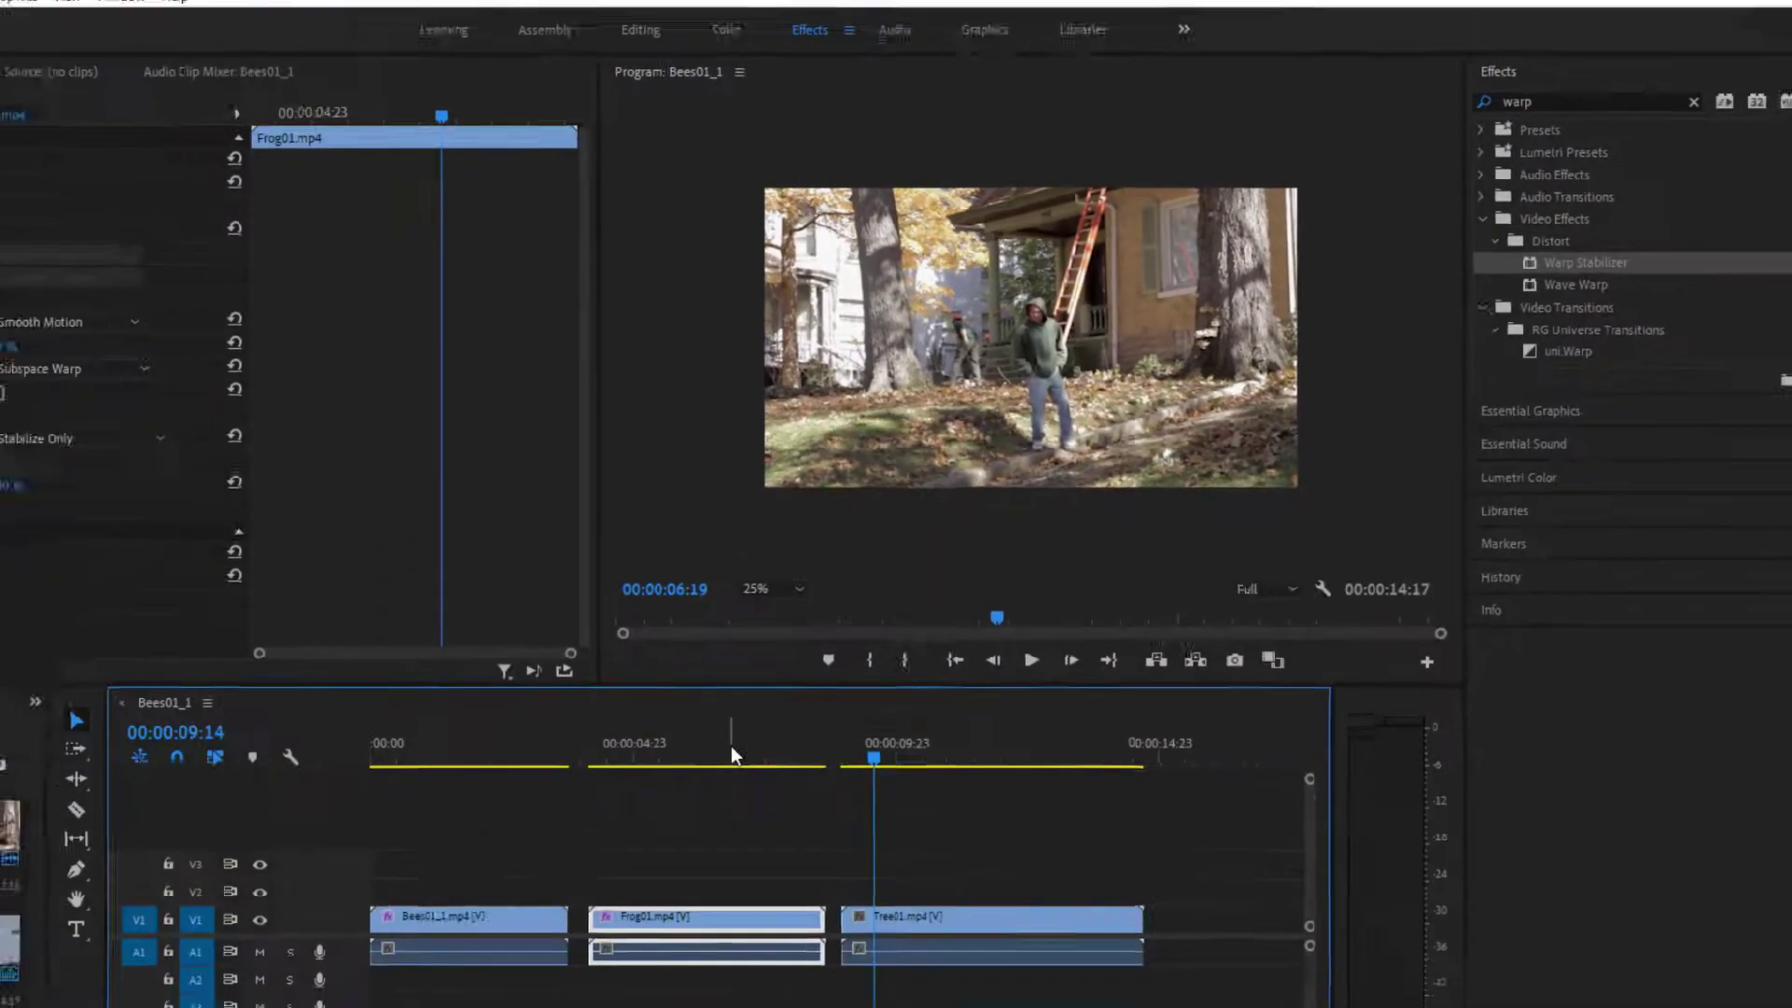
left_click_drag(730, 746, 662, 749)
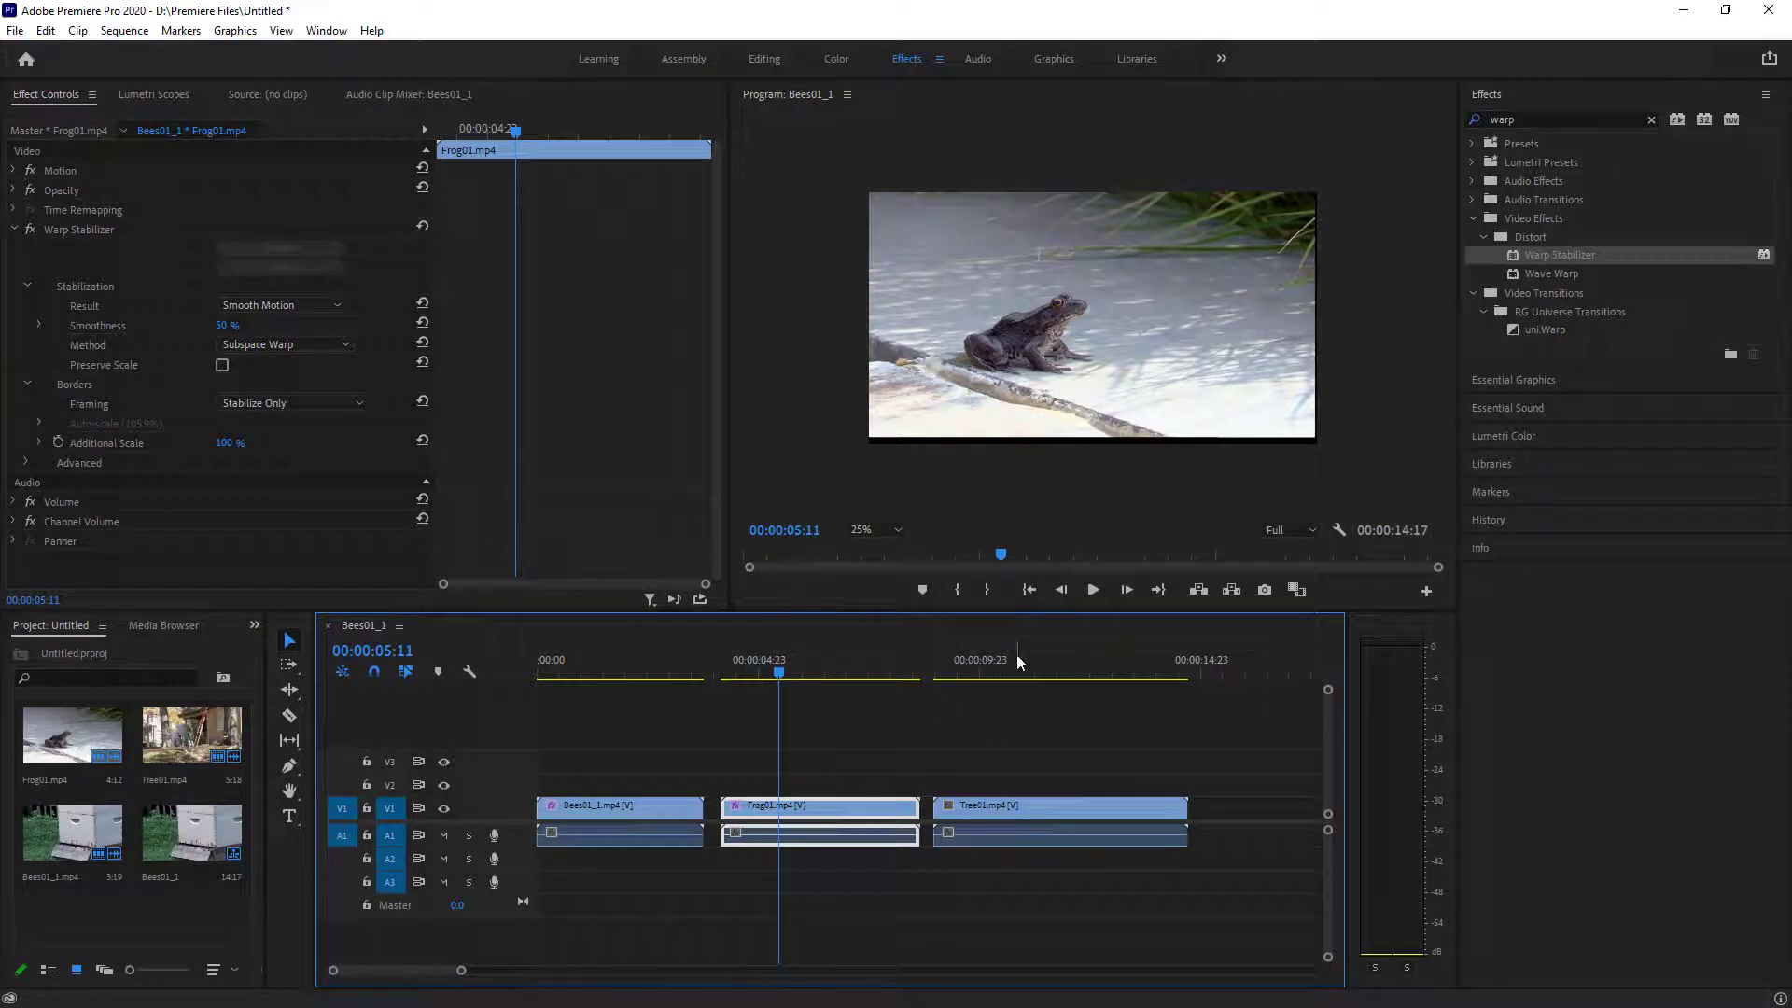
left_click(1028, 665)
key("space")
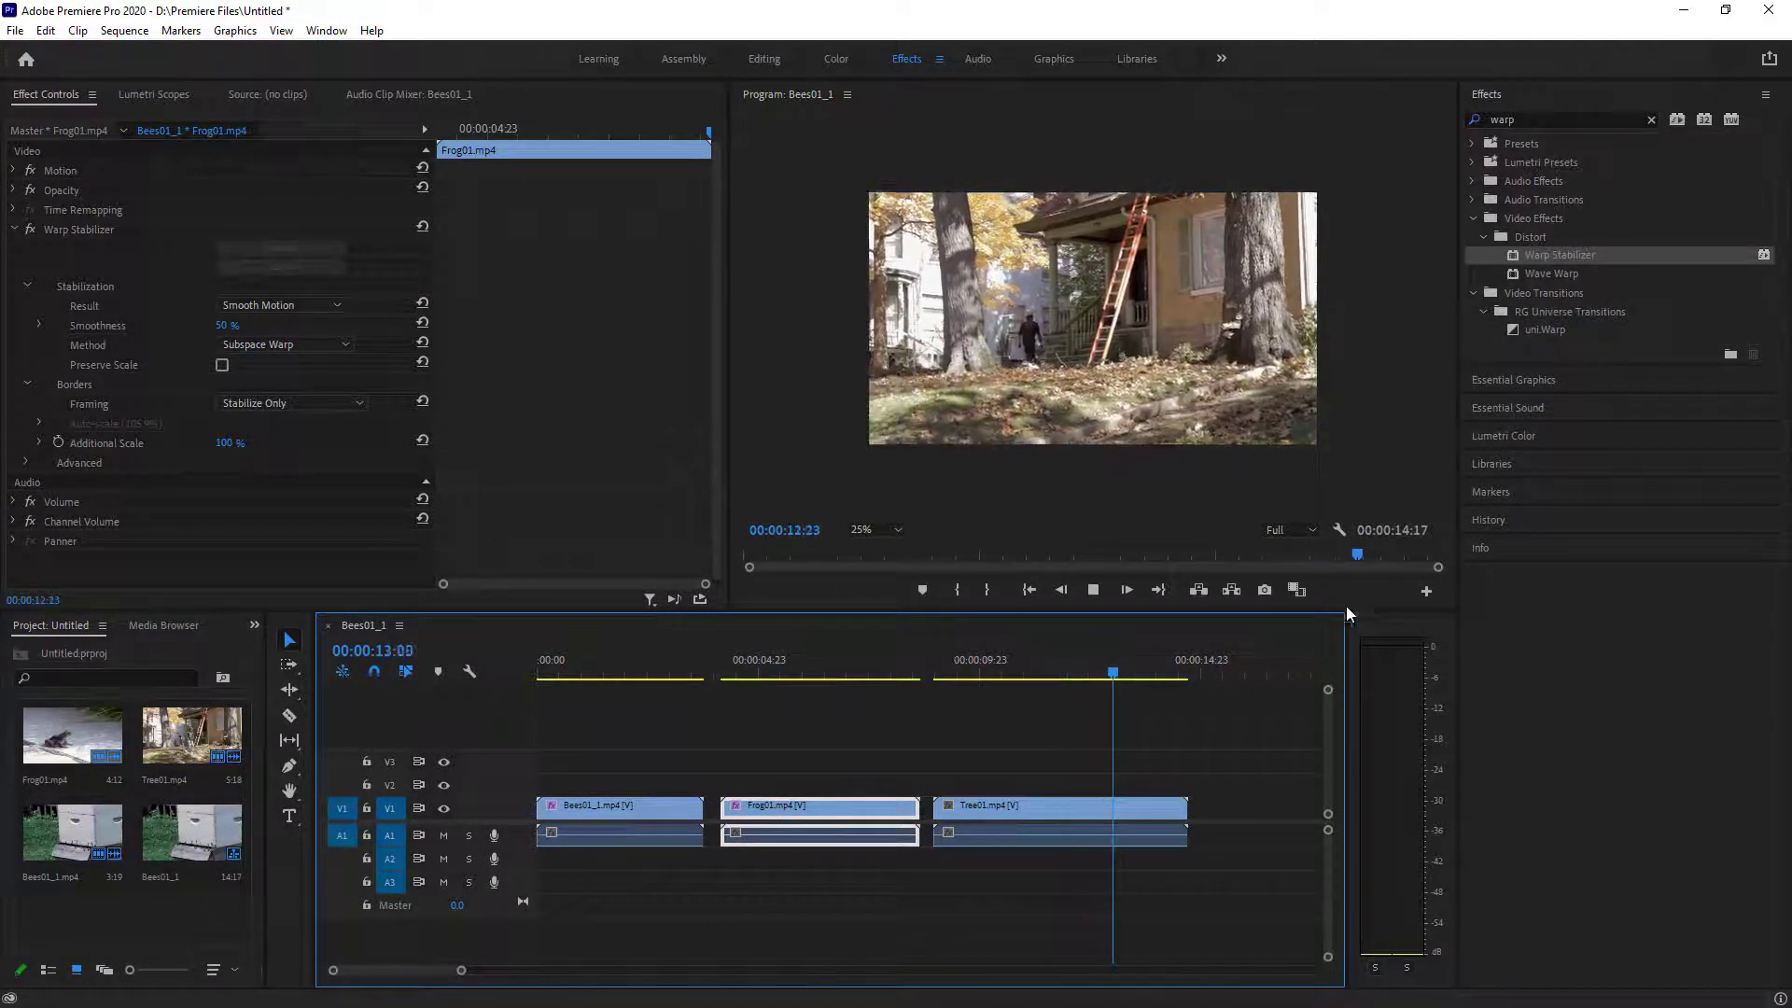
left_click(1030, 672)
left_click_drag(1030, 672, 1018, 672)
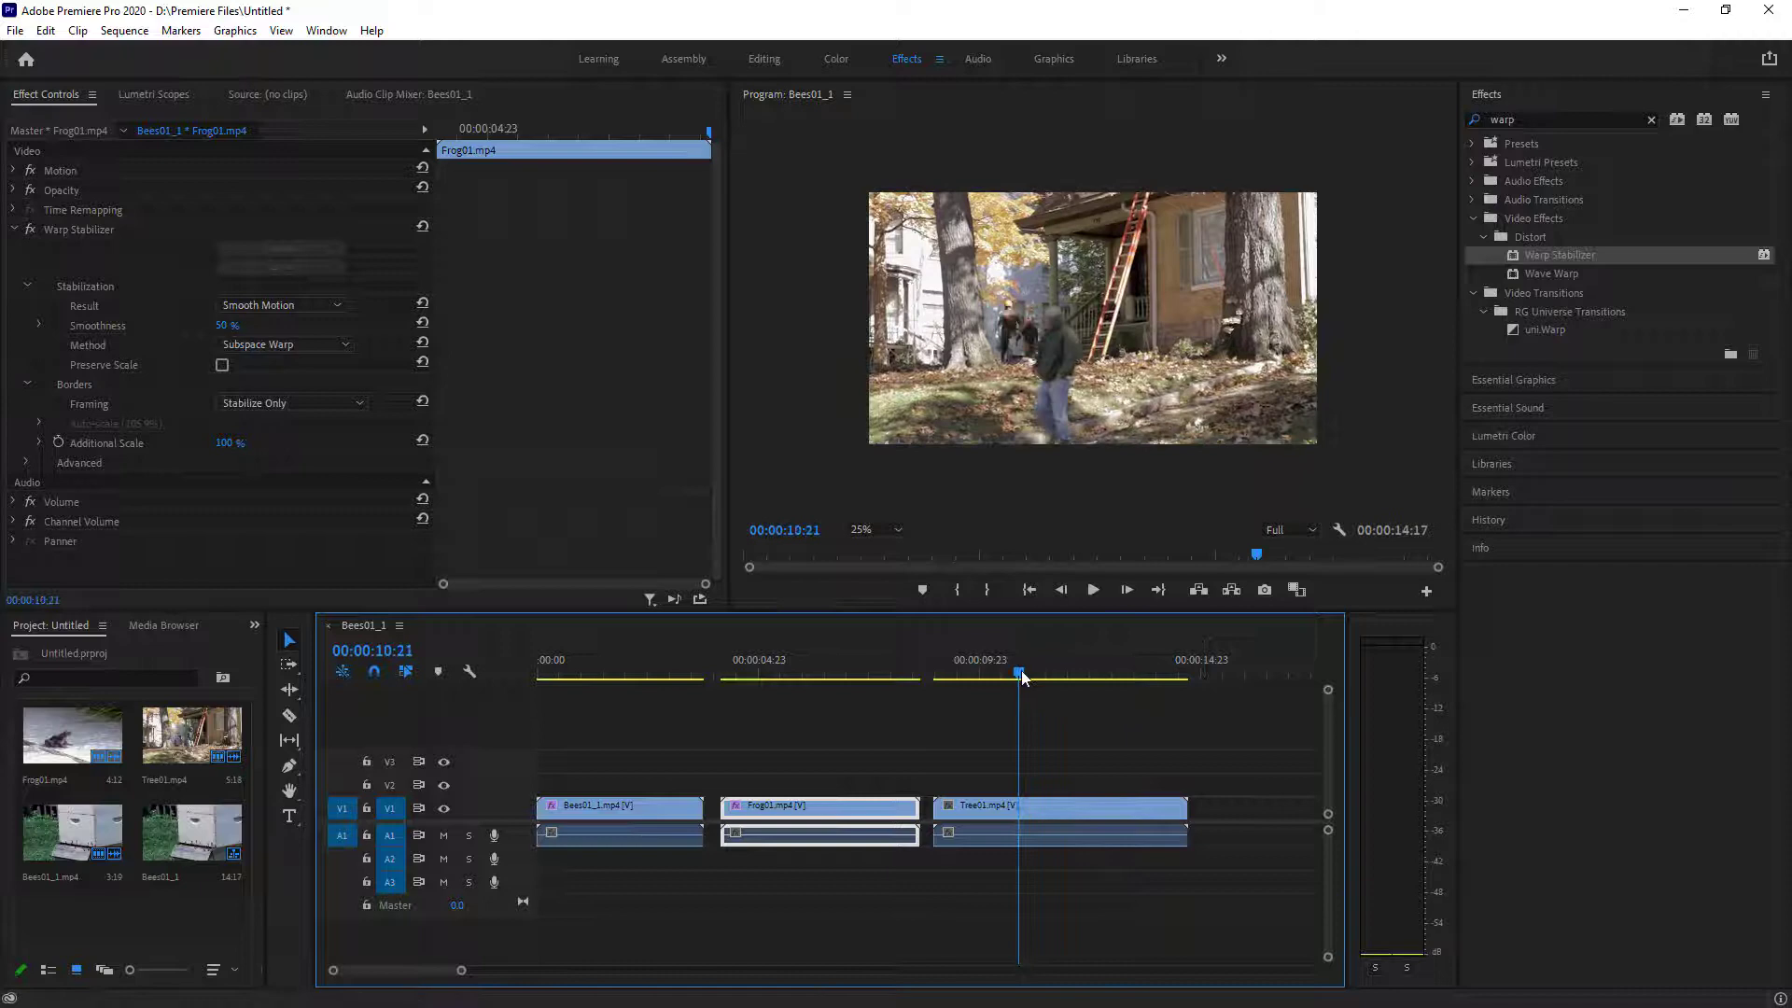
- Set the program preview zoom to Fit and apply Warp Stabilizer to the Tree01.mp4 clip
left_click(892, 529)
left_click(882, 551)
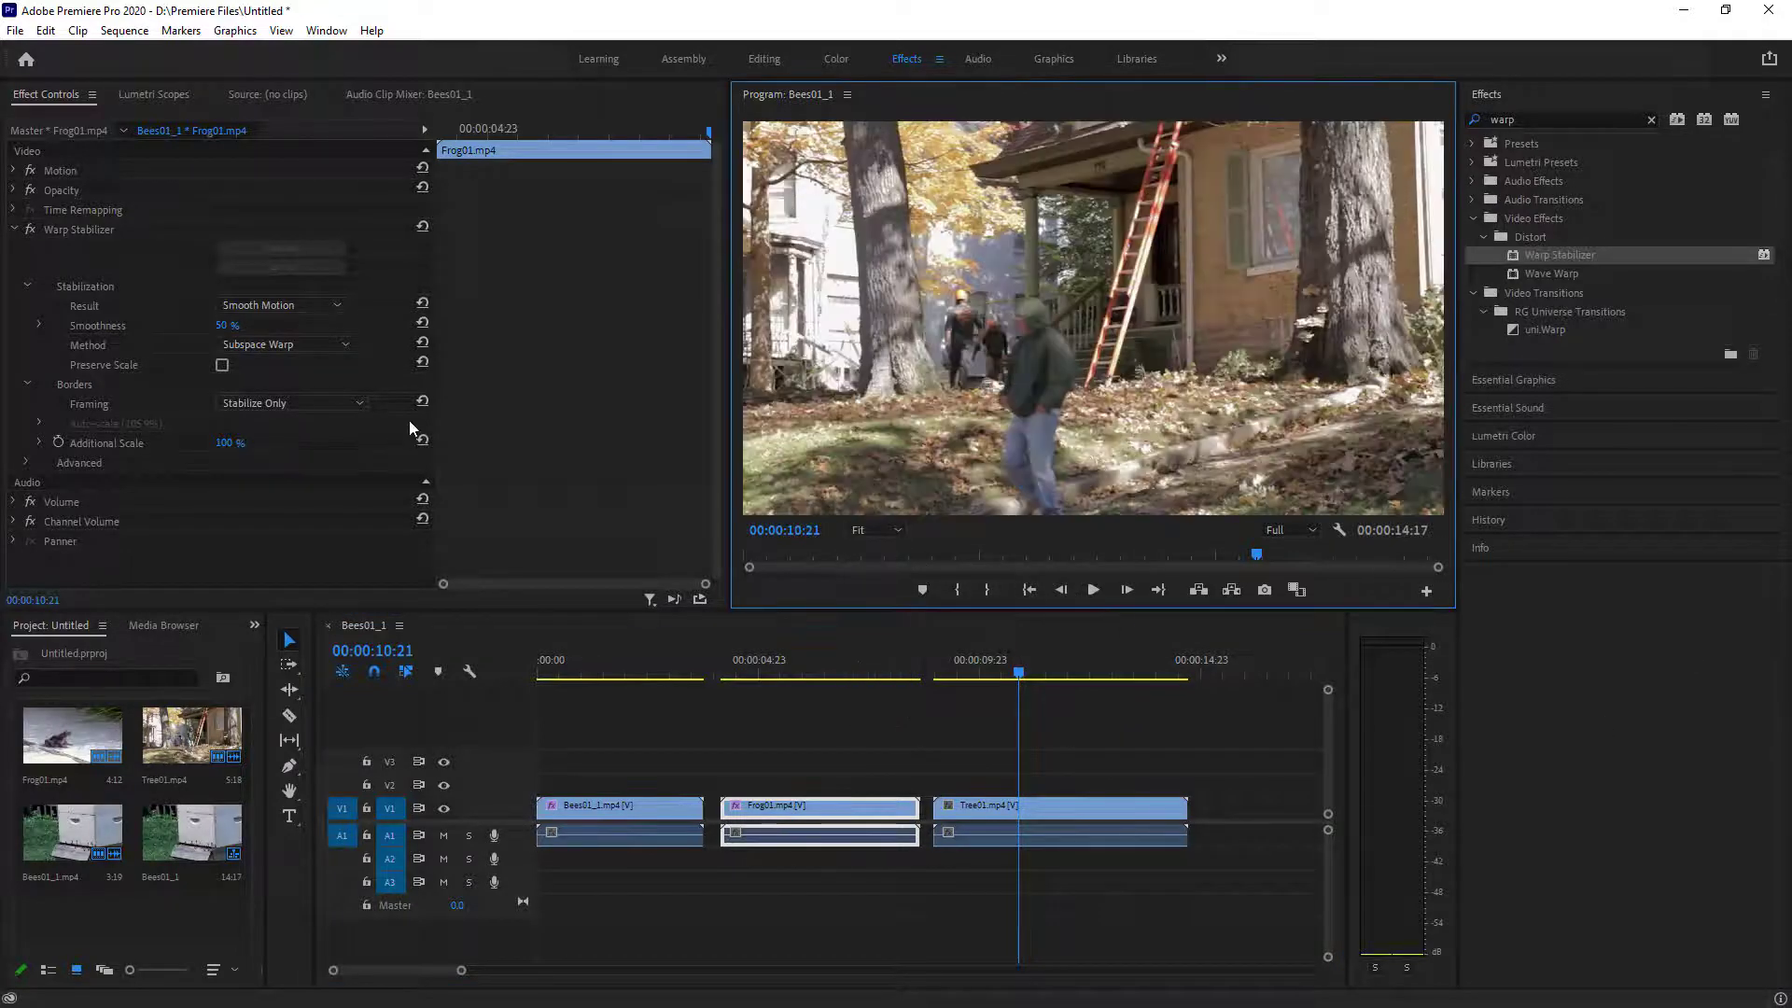
left_click_drag(1559, 254, 1015, 811)
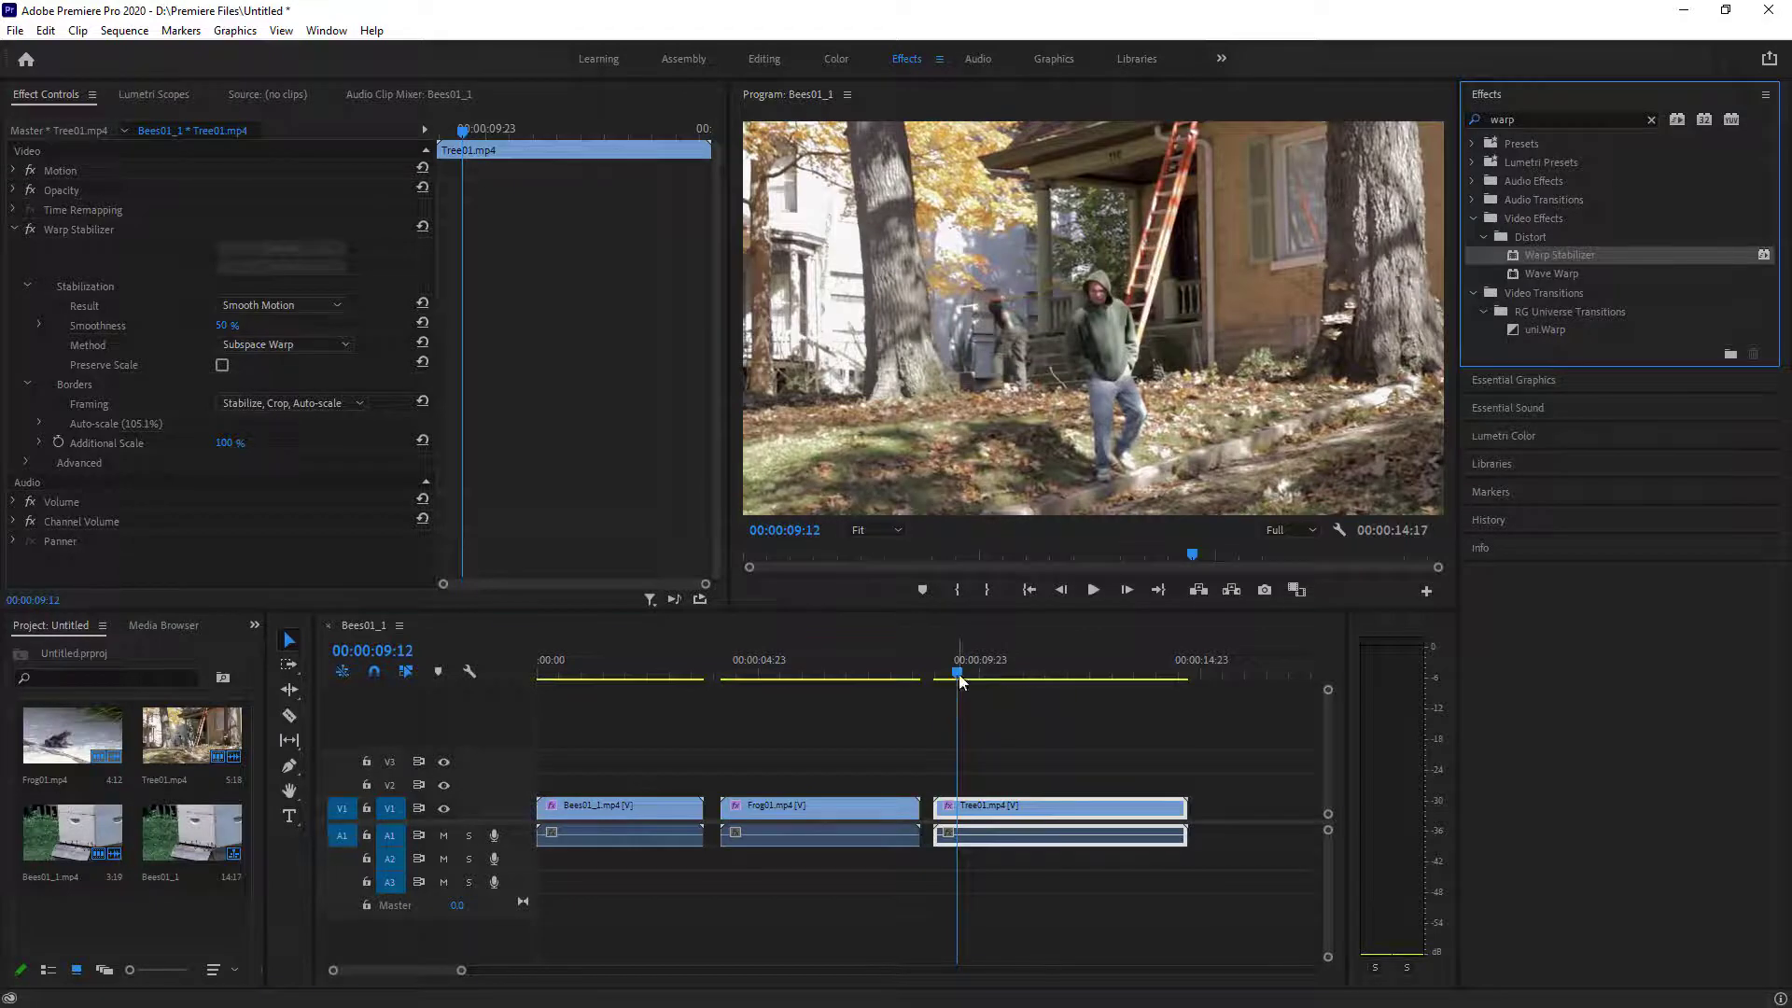
- Play the tree clip from its beginning, twice, to check the default Smooth Motion stabilization
left_click_drag(959, 676, 935, 685)
key("space")
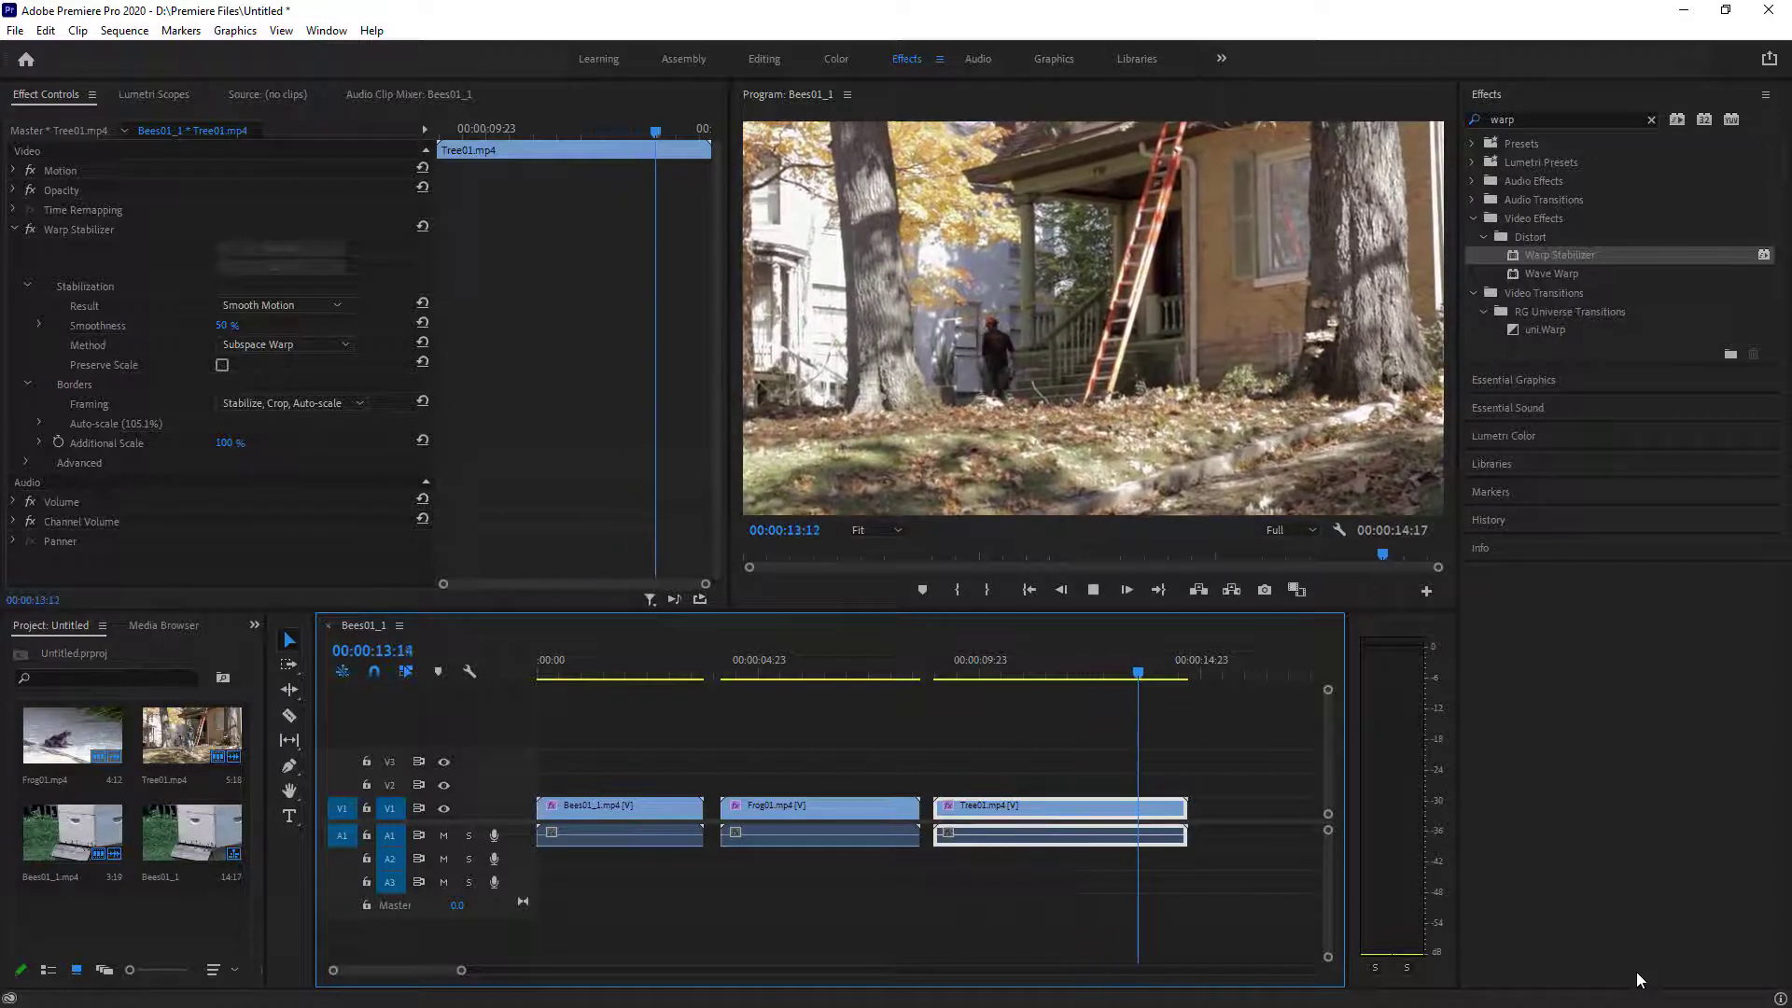
key("space")
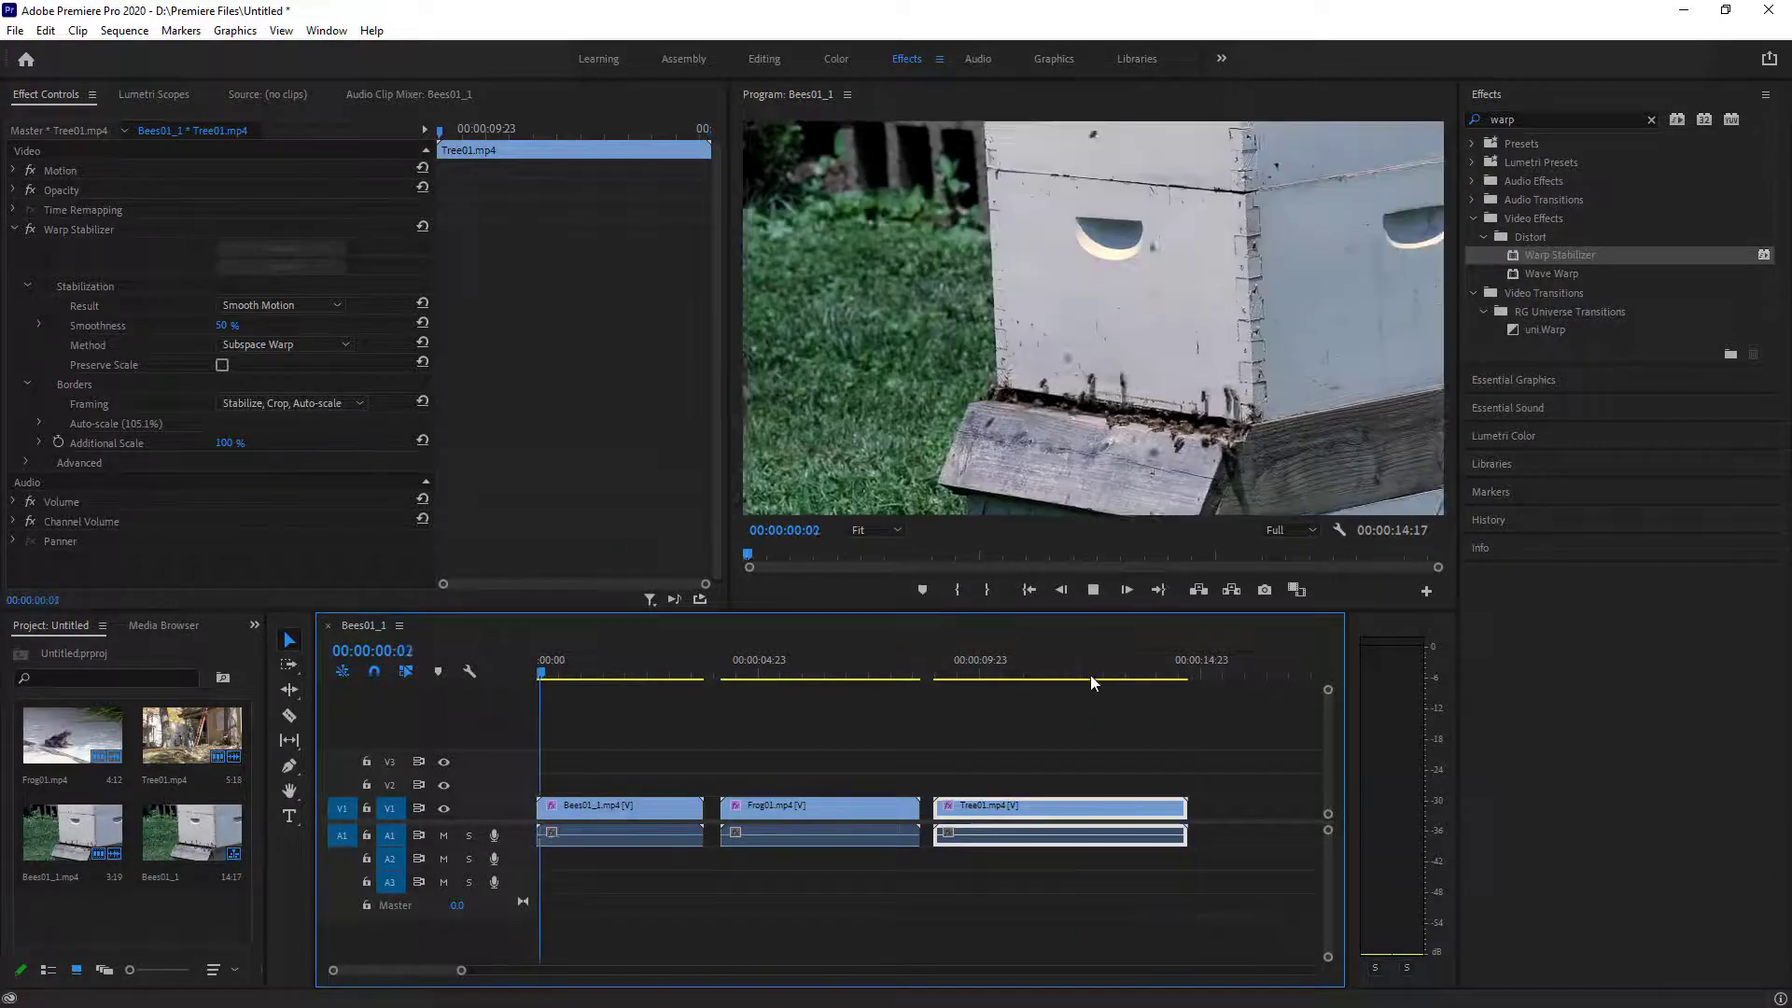
left_click_drag(1090, 674, 944, 681)
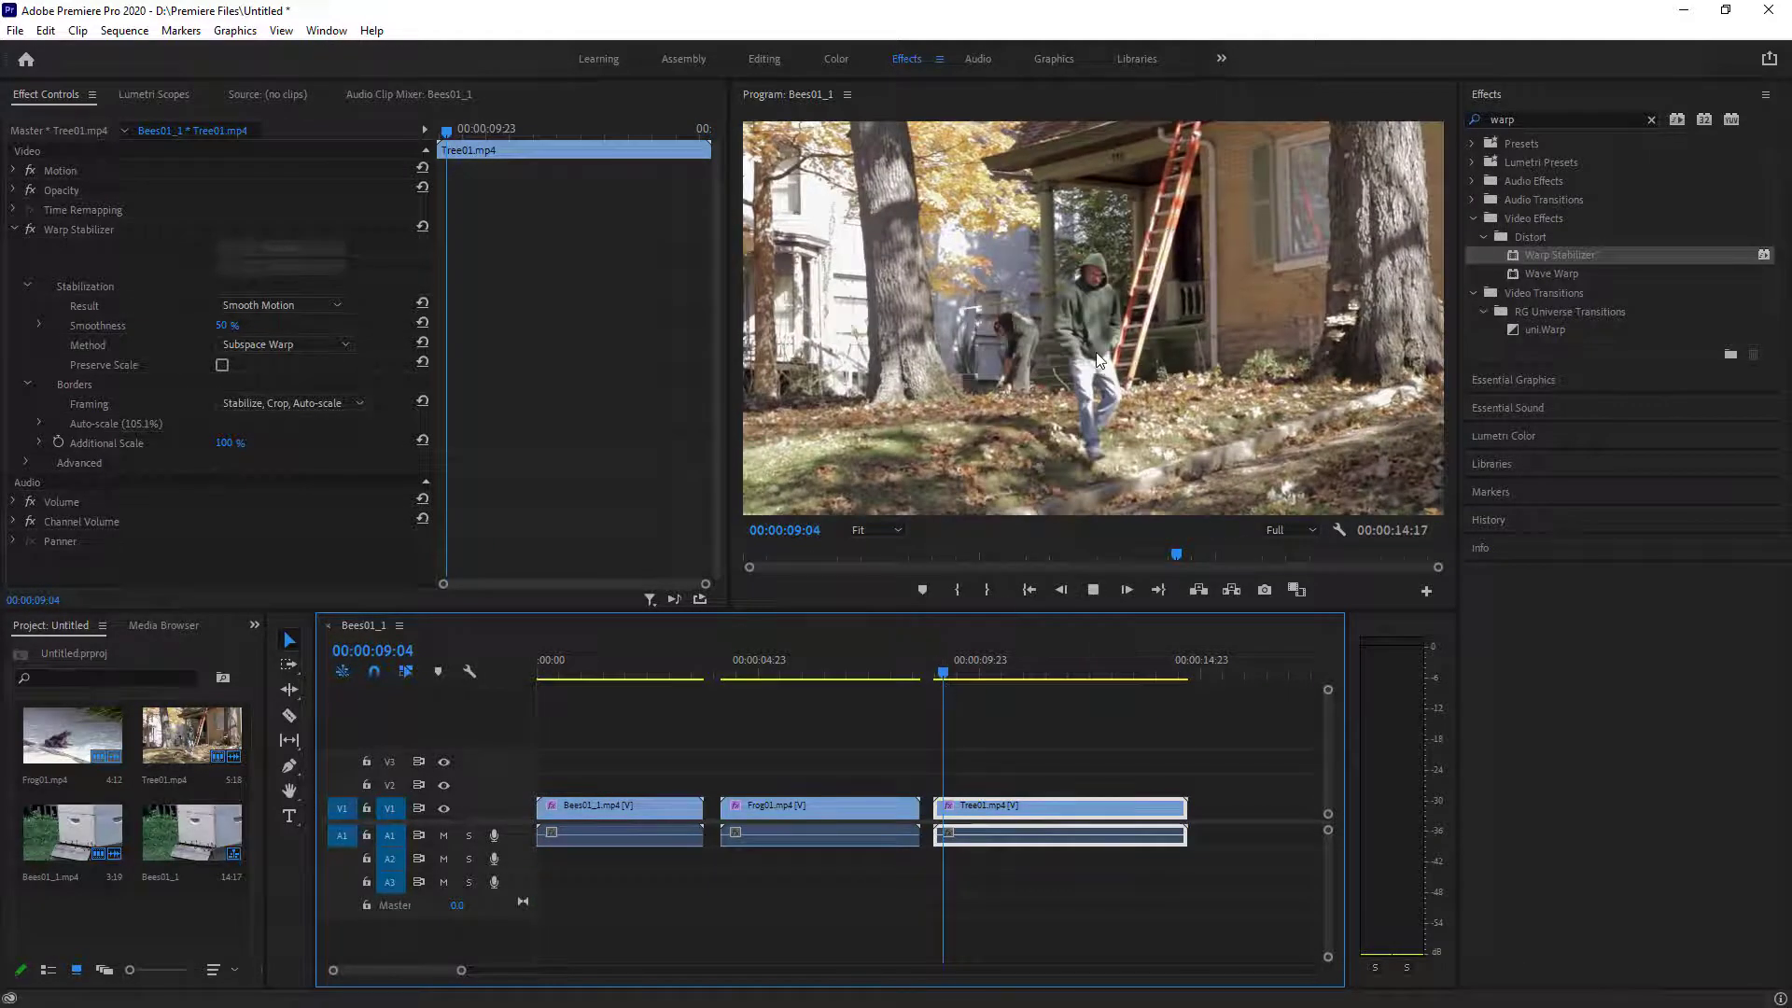
key("space")
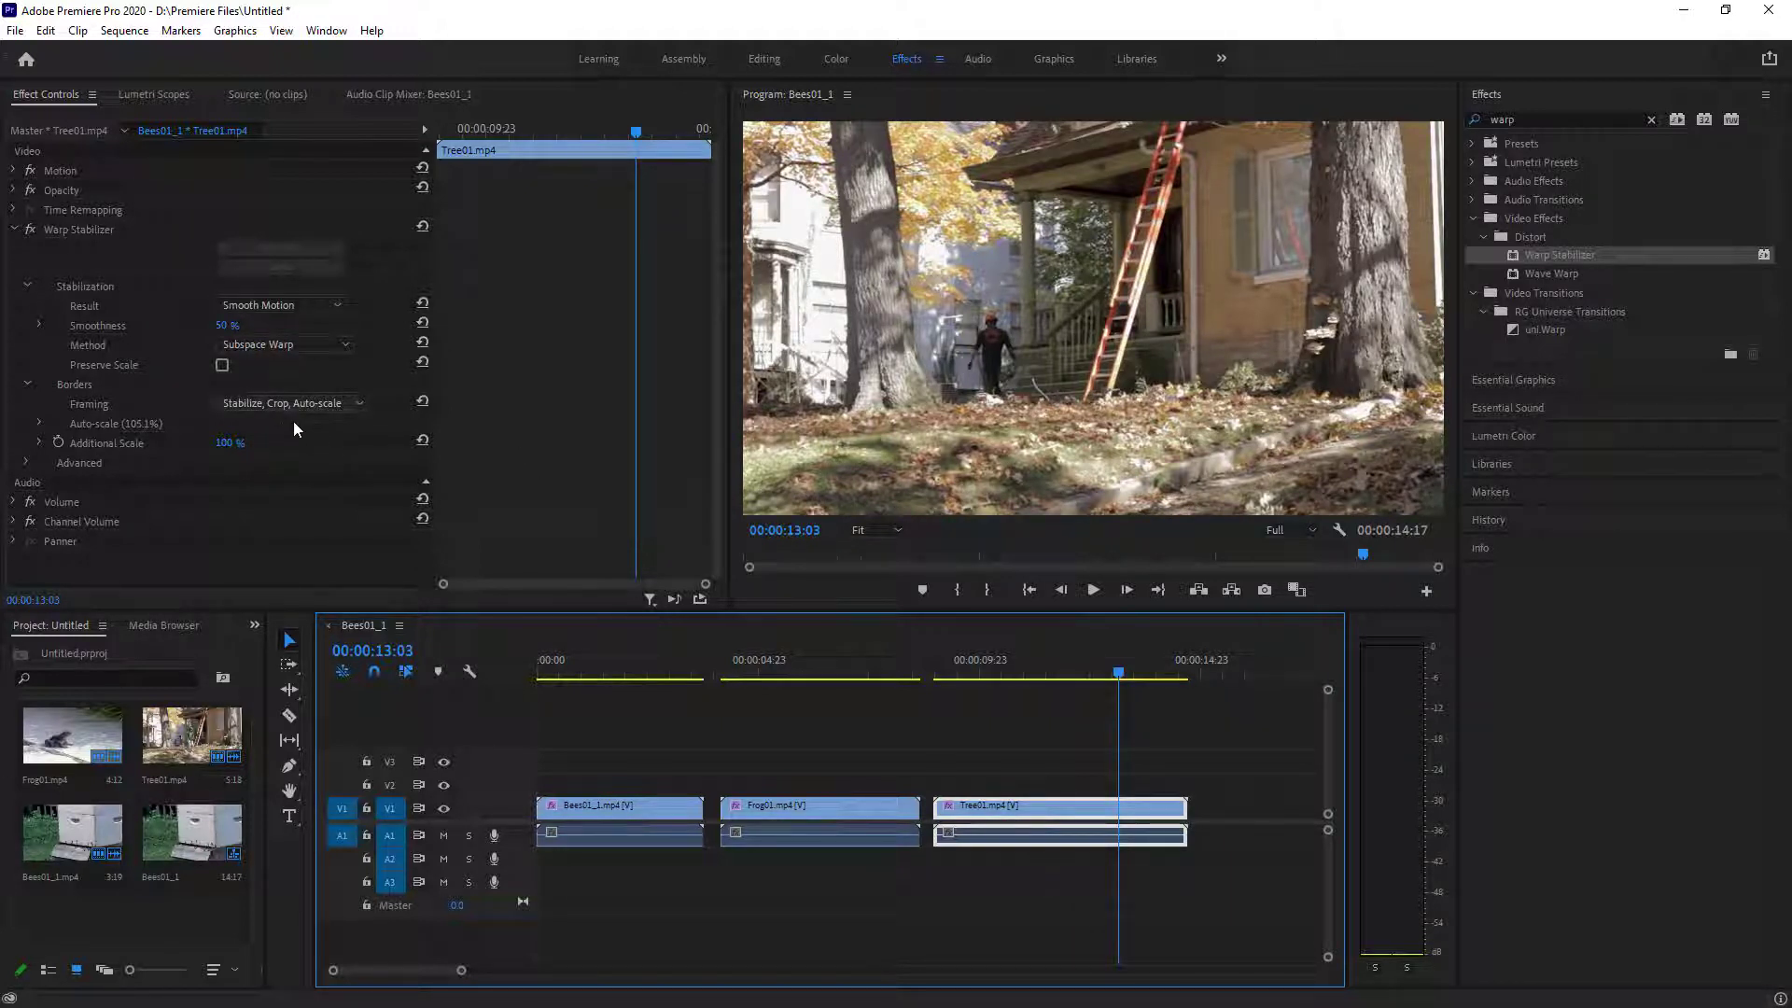
- Review the tree clip's Warp Stabilizer Framing options and set its Result to No Motion
left_click(352, 405)
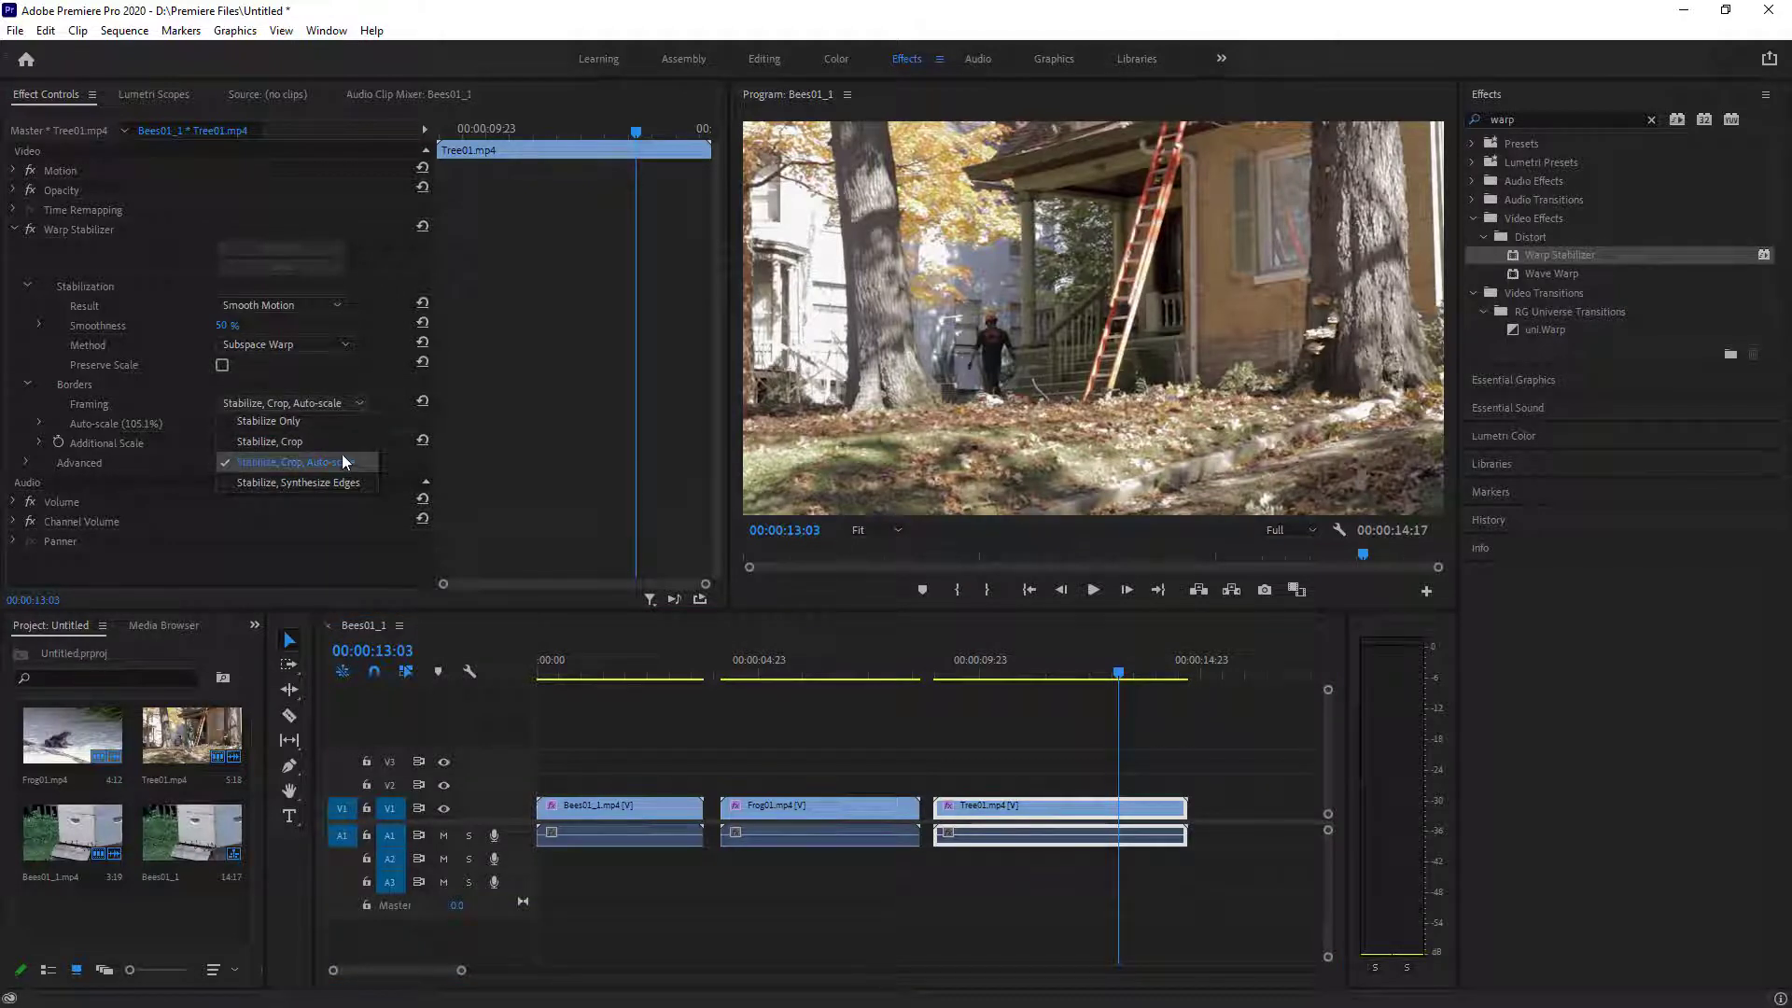
left_click(352, 370)
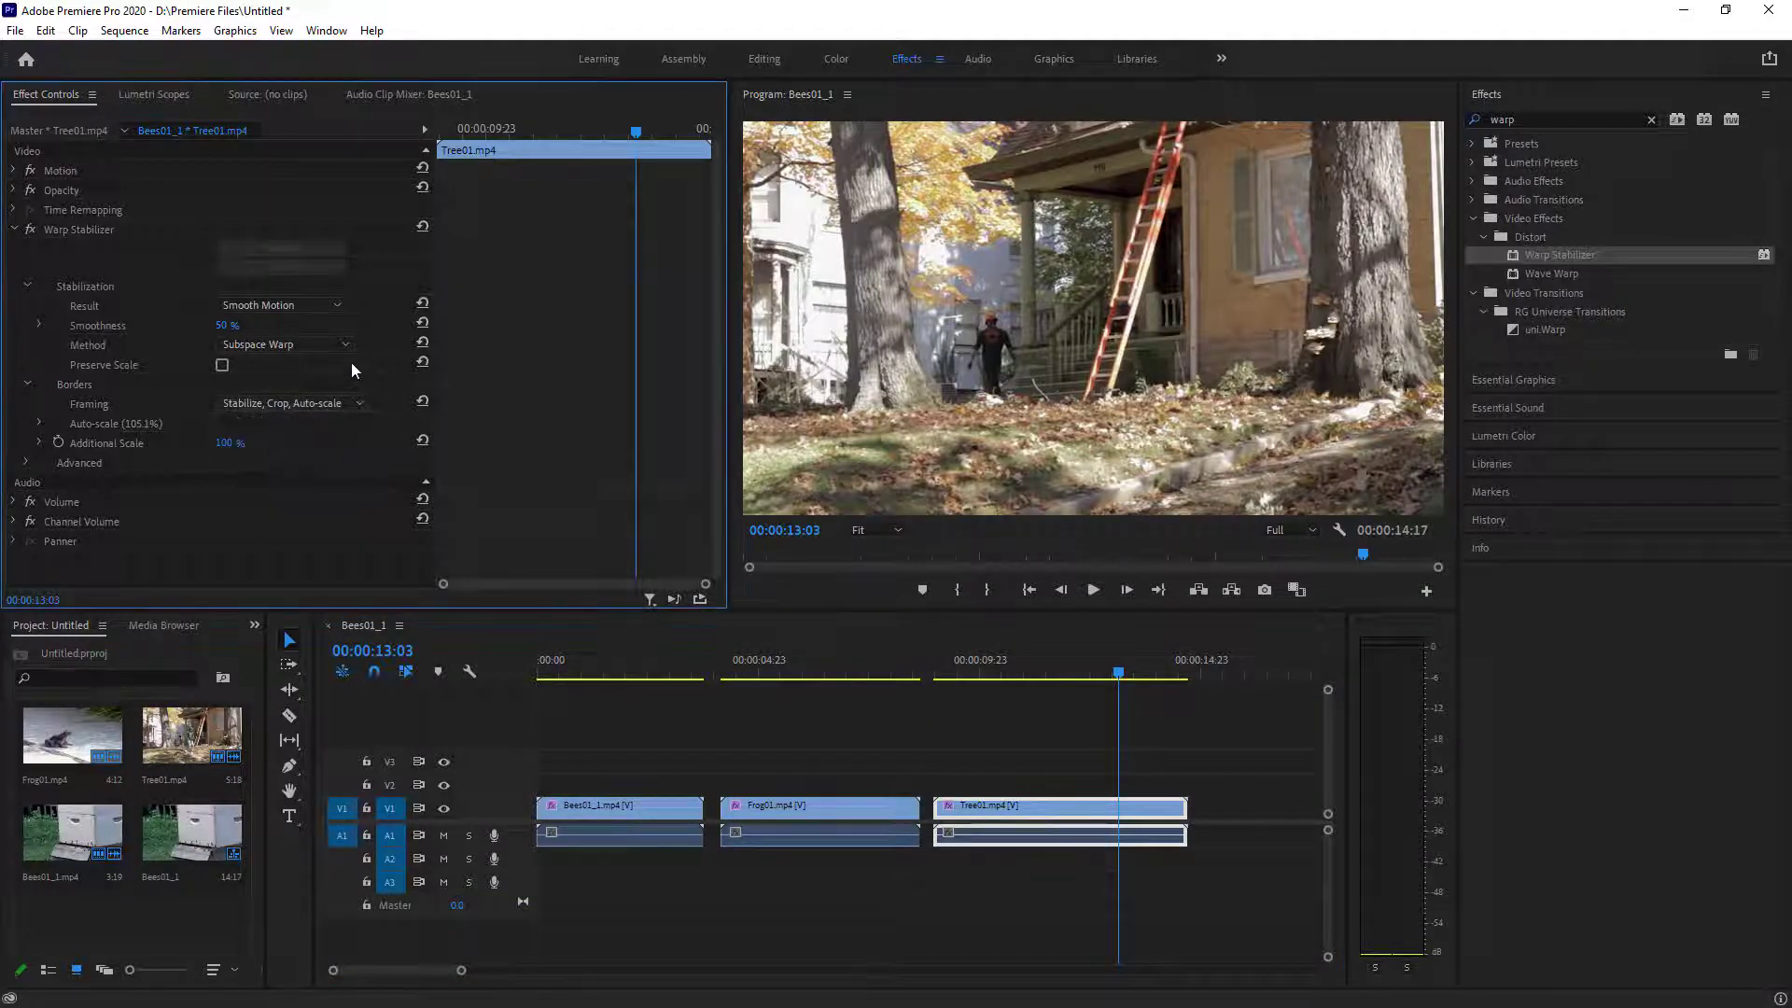
left_click(334, 308)
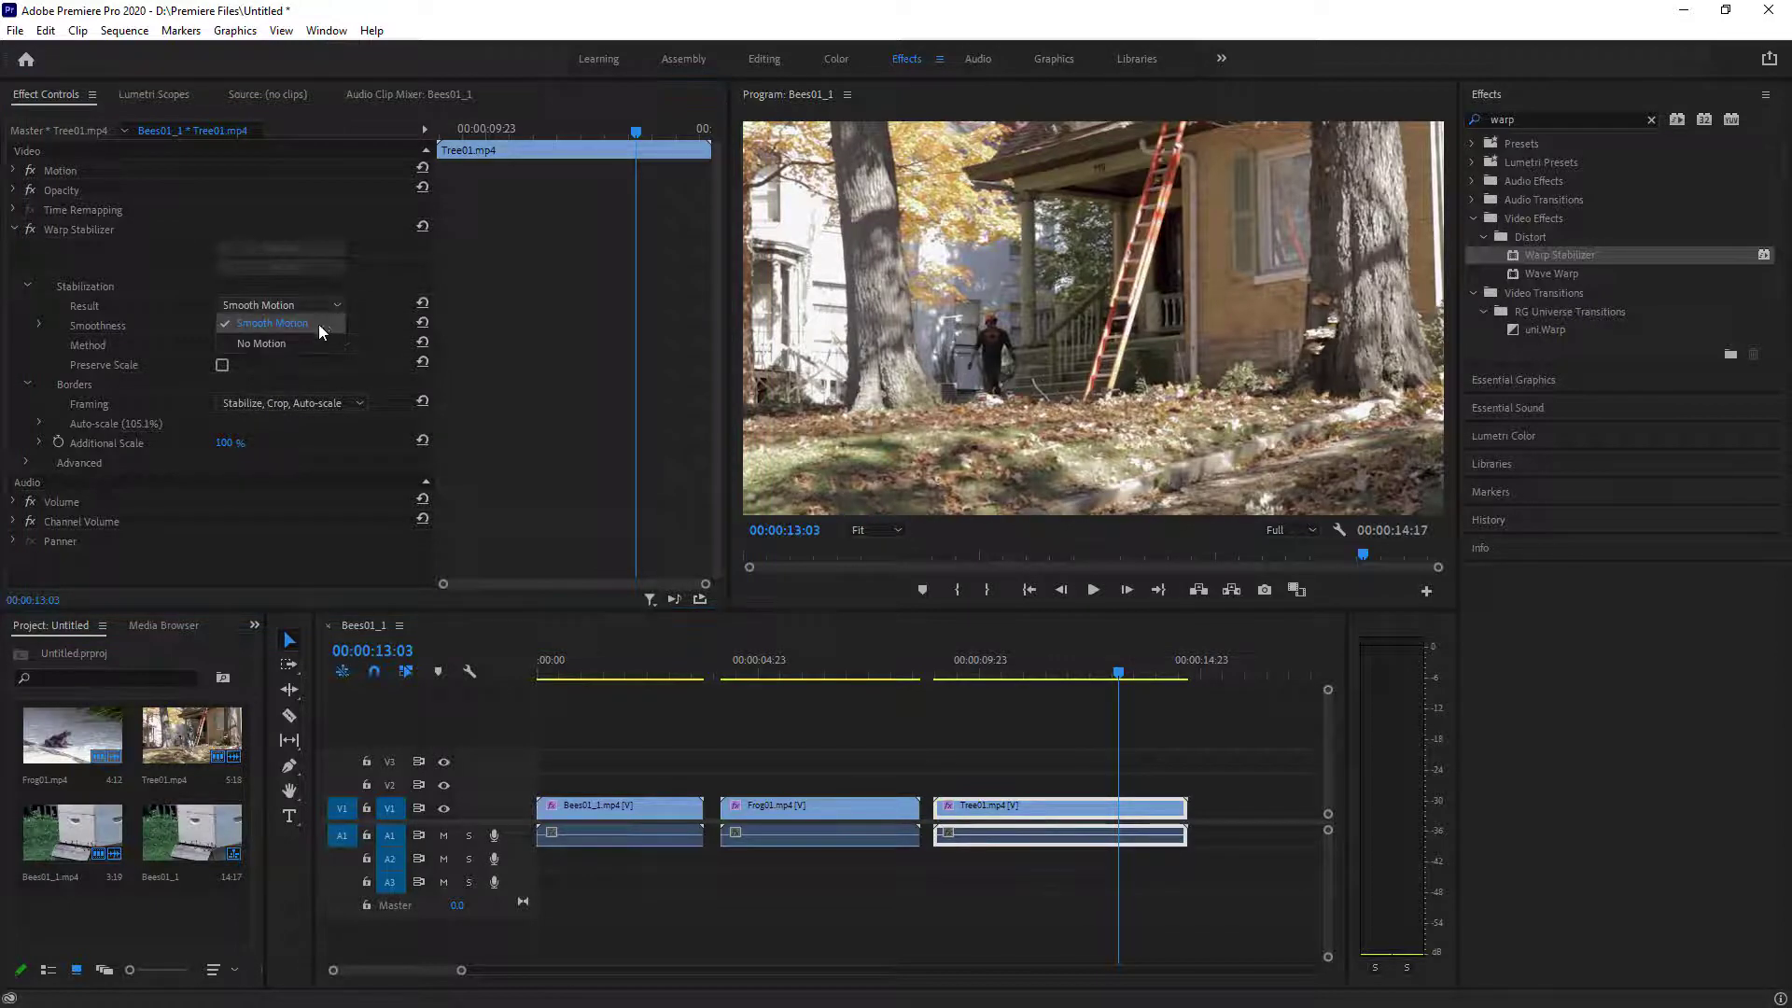
left_click(311, 343)
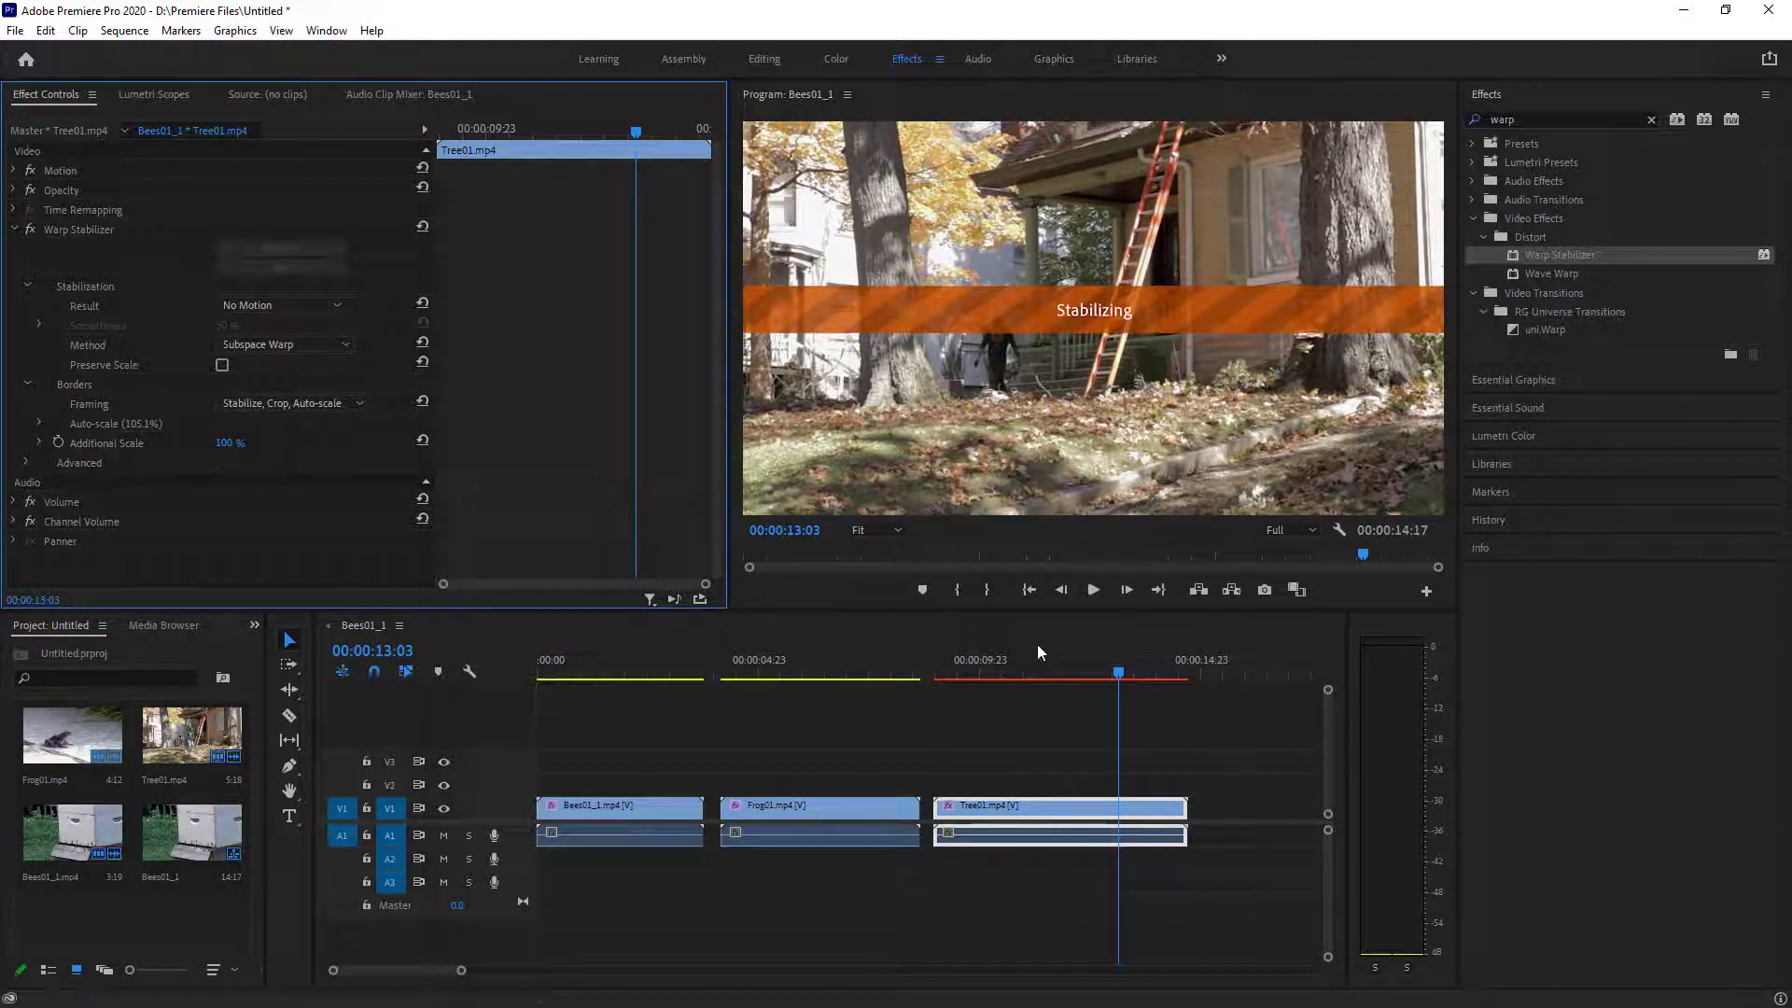
- Play the tree clip repeatedly from its beginning to examine the No Motion stabilization
left_click(926, 659)
key("space")
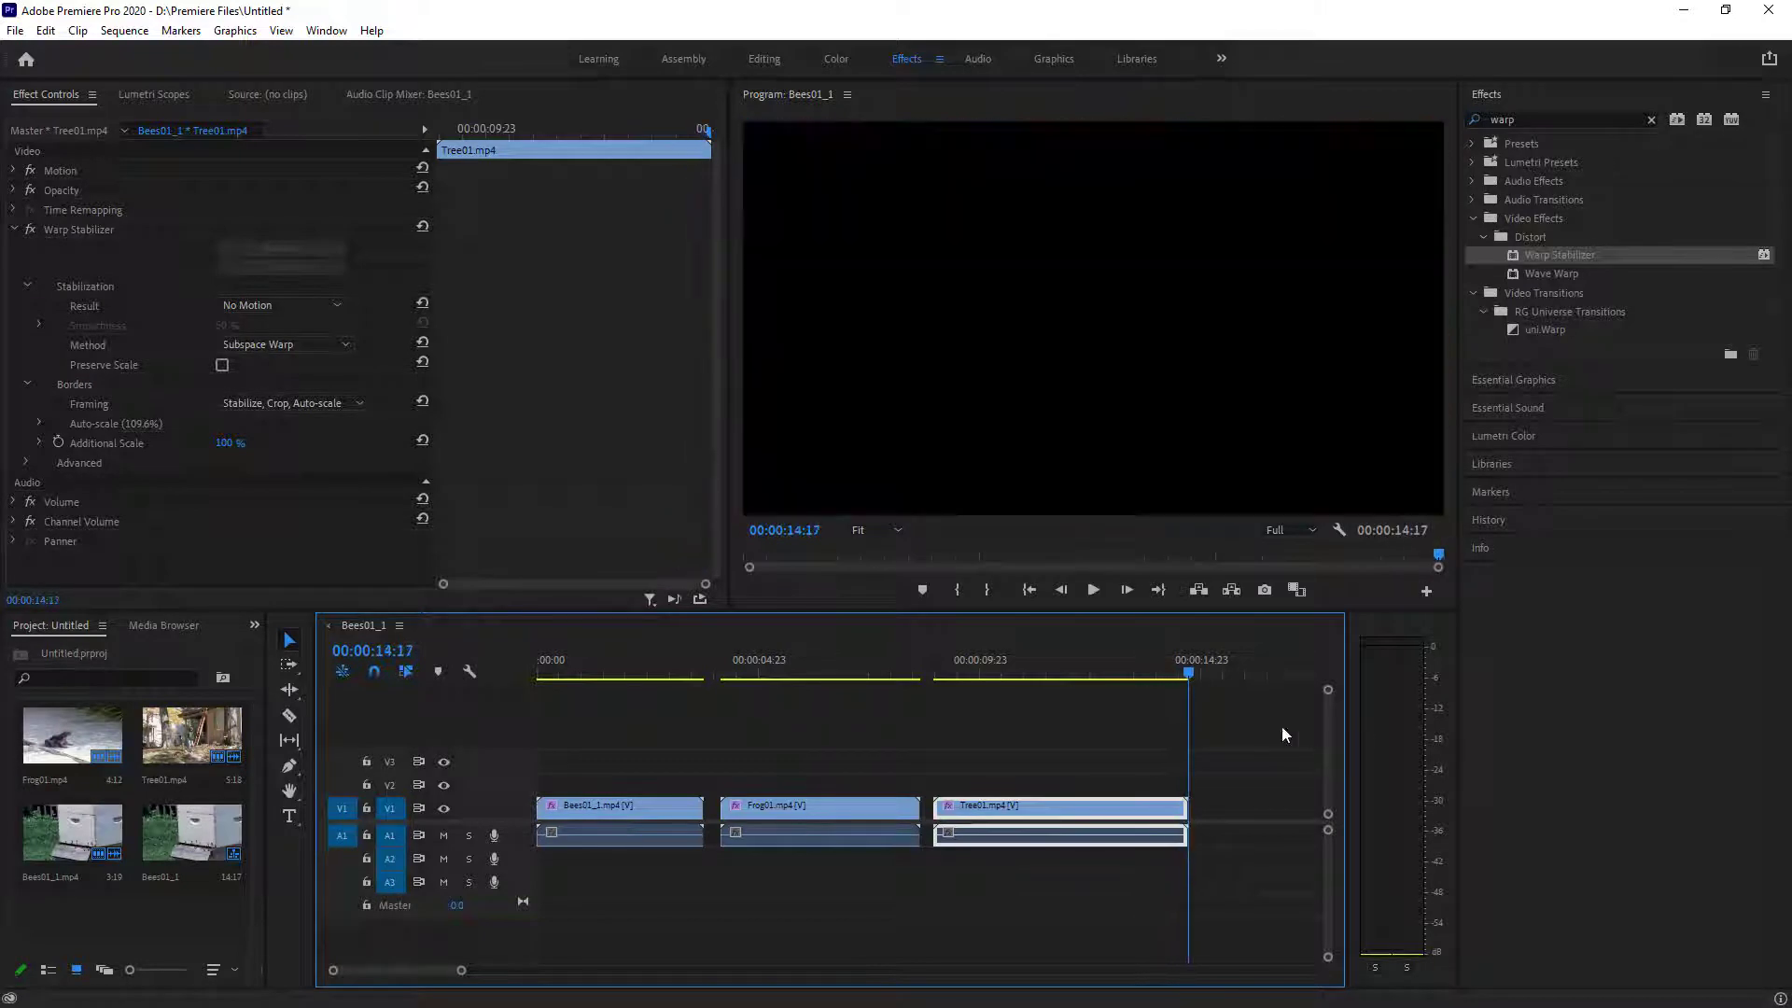
left_click_drag(1045, 670, 934, 681)
key("space")
left_click_drag(1080, 661, 934, 686)
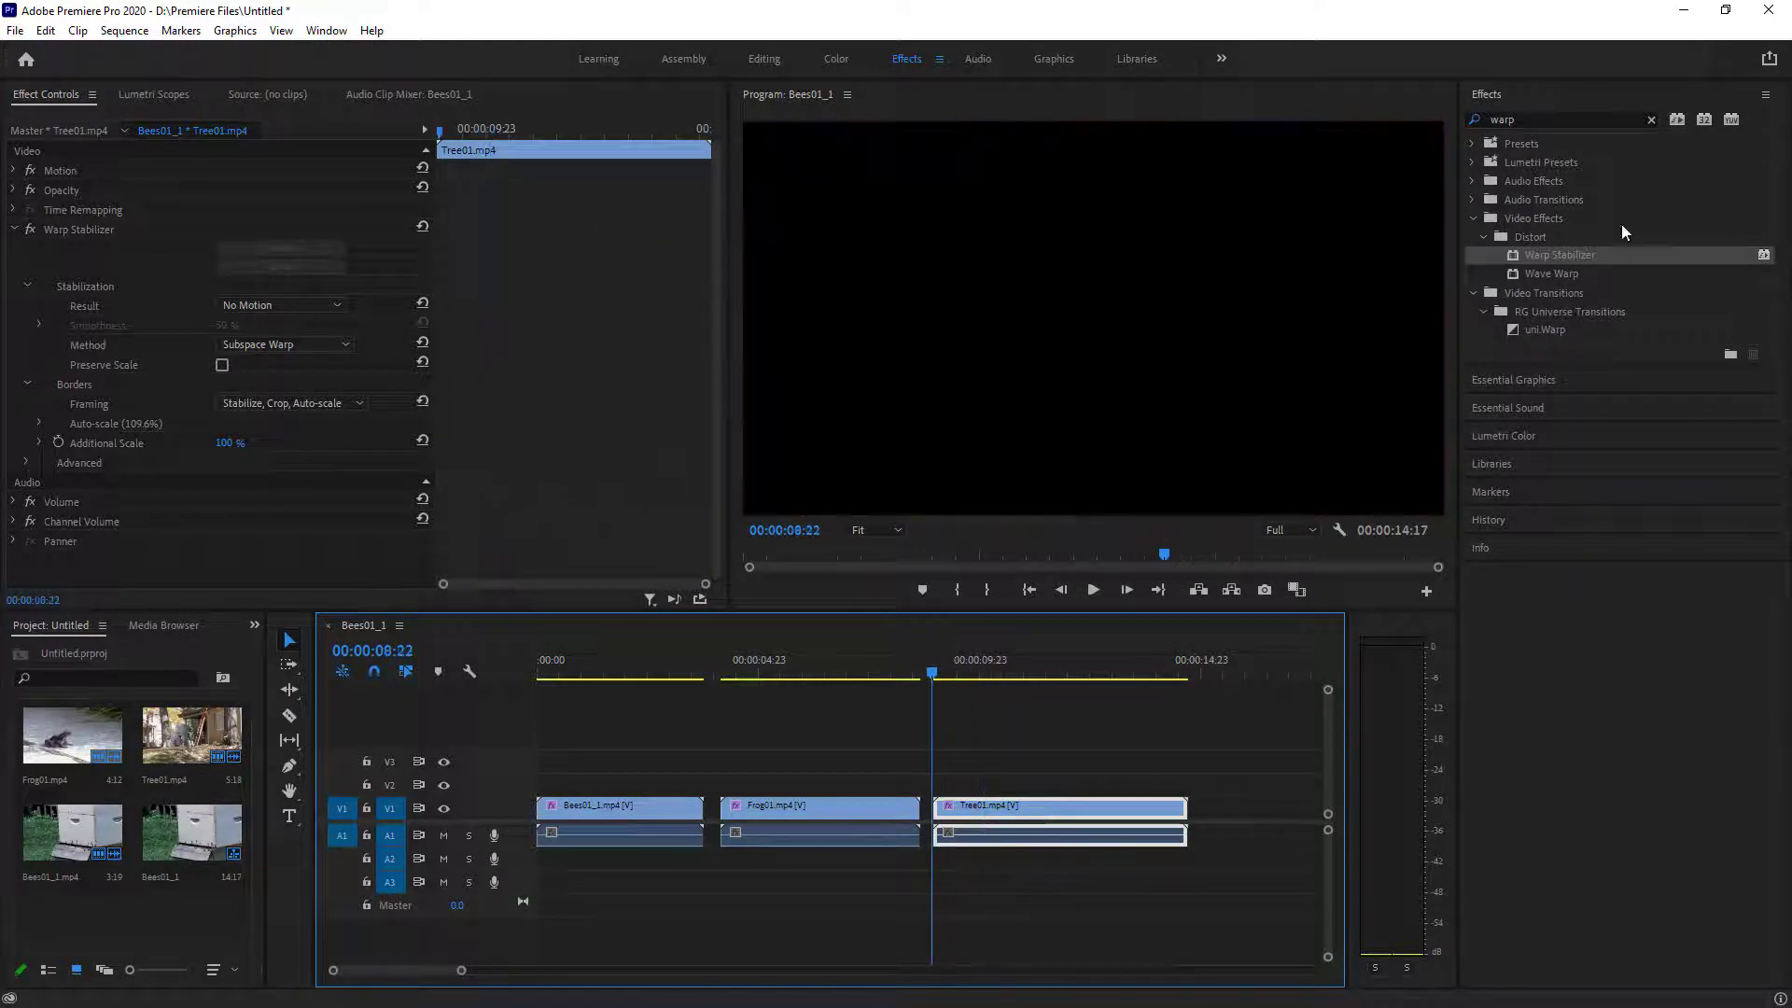